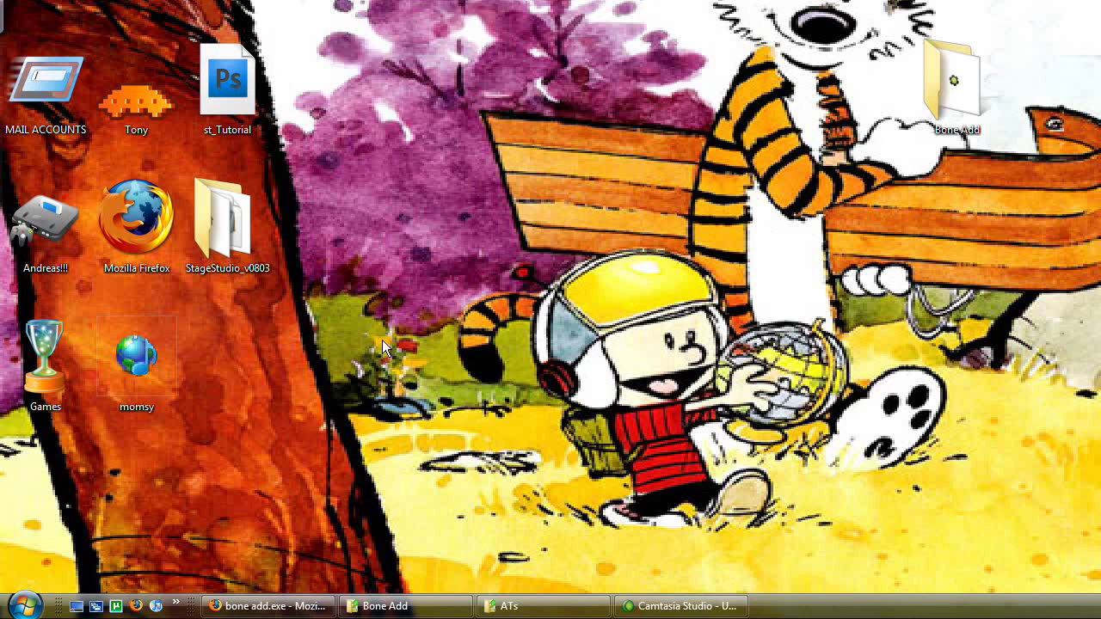
View the bone add.exe download page in Firefox and the contents of the Bone Add folder
click(299, 608)
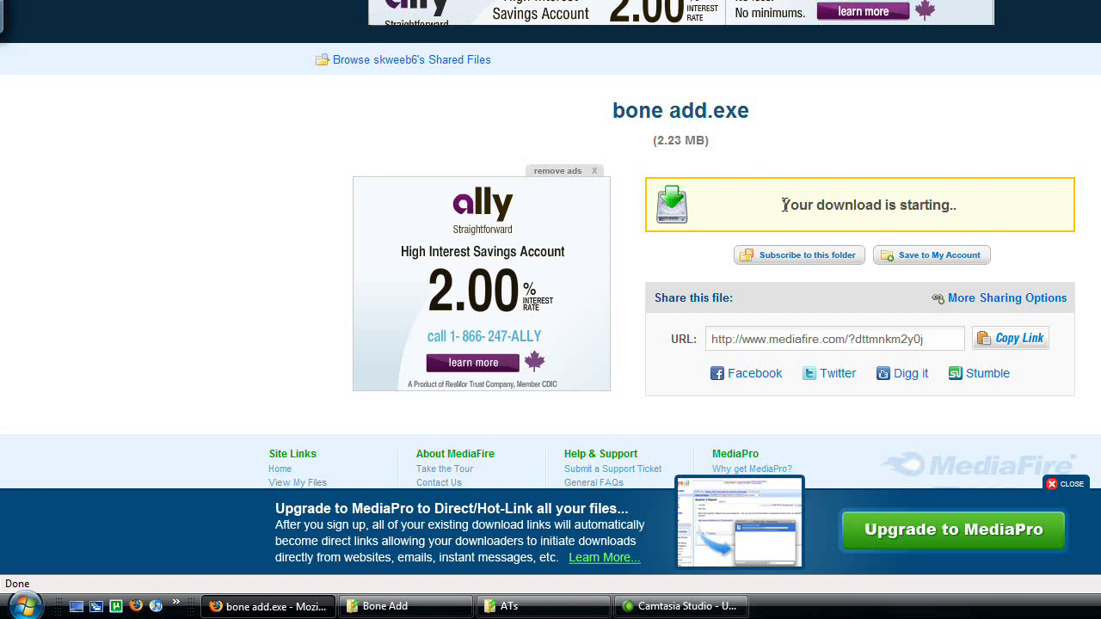
click(241, 606)
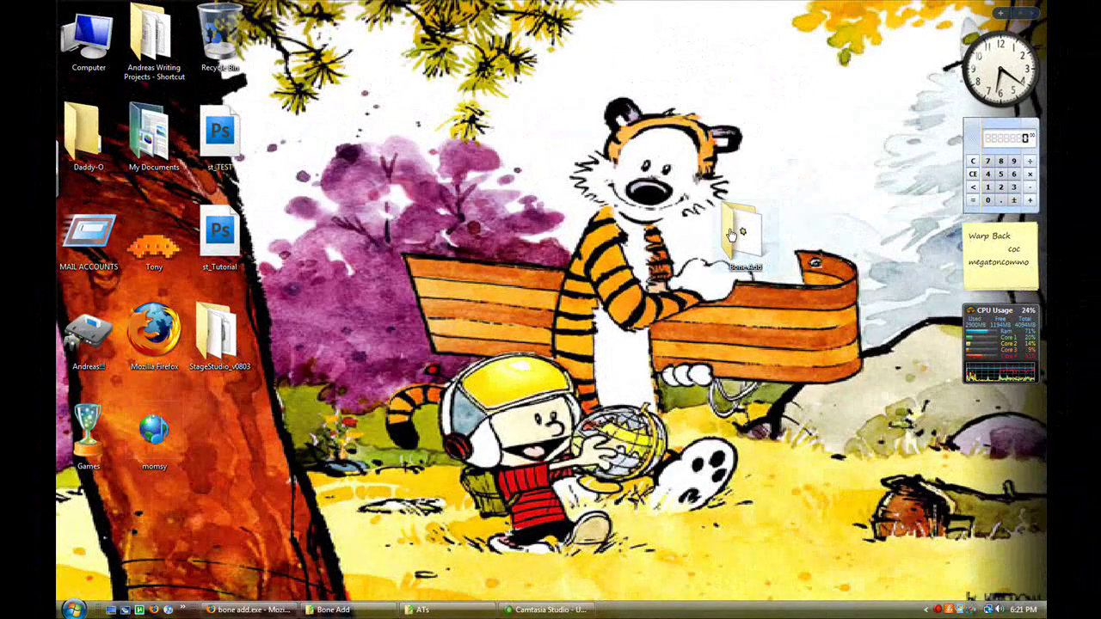
click(330, 608)
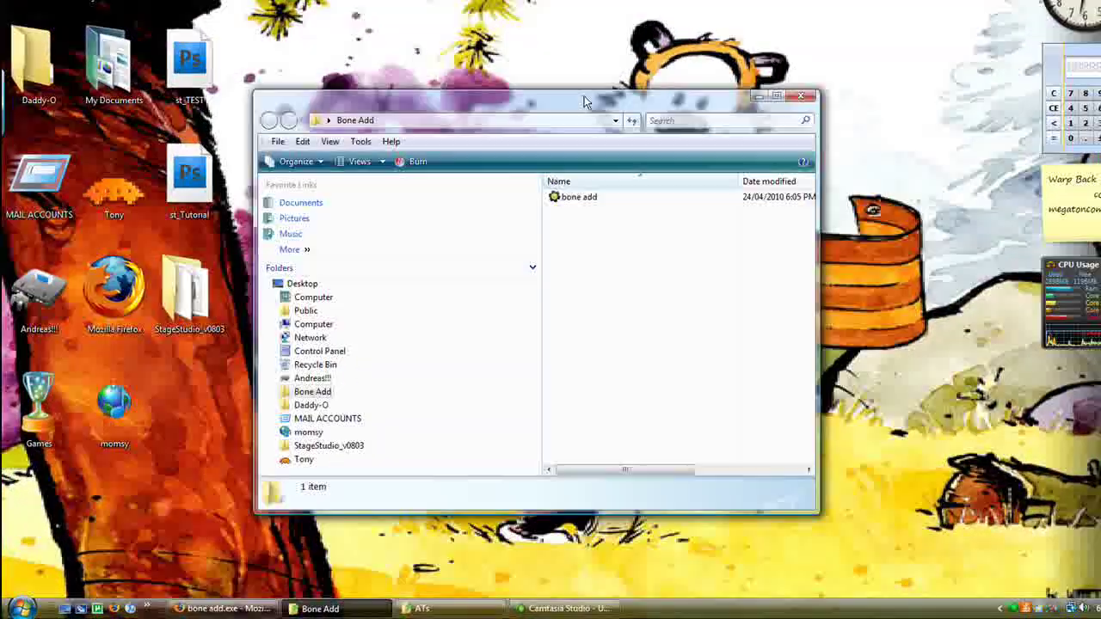
drag(525, 288, 456, 222)
click(652, 274)
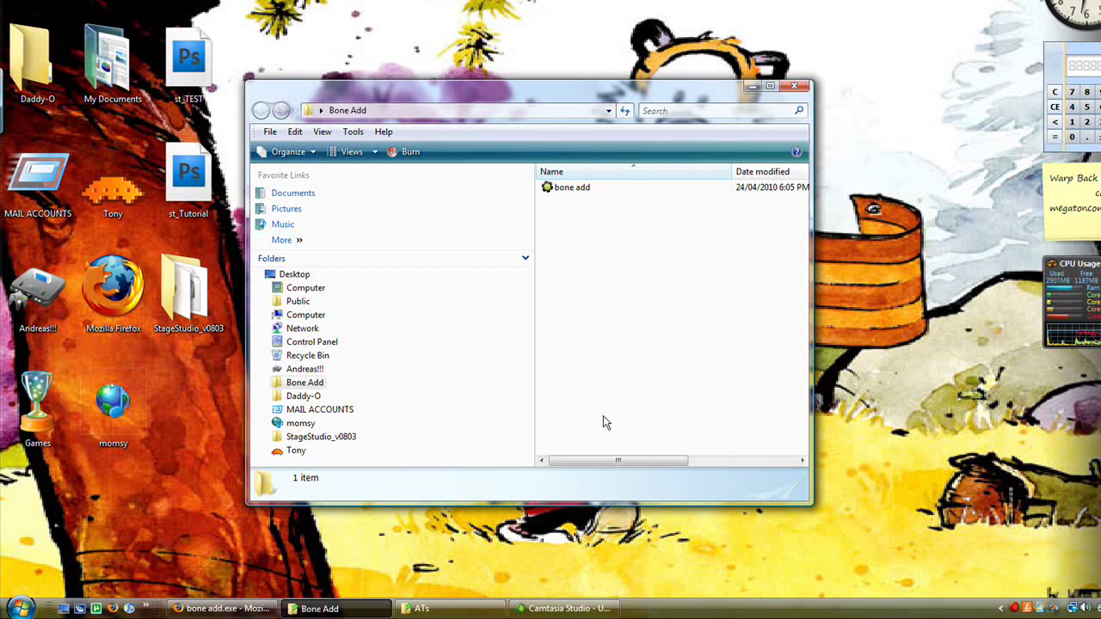
click(361, 607)
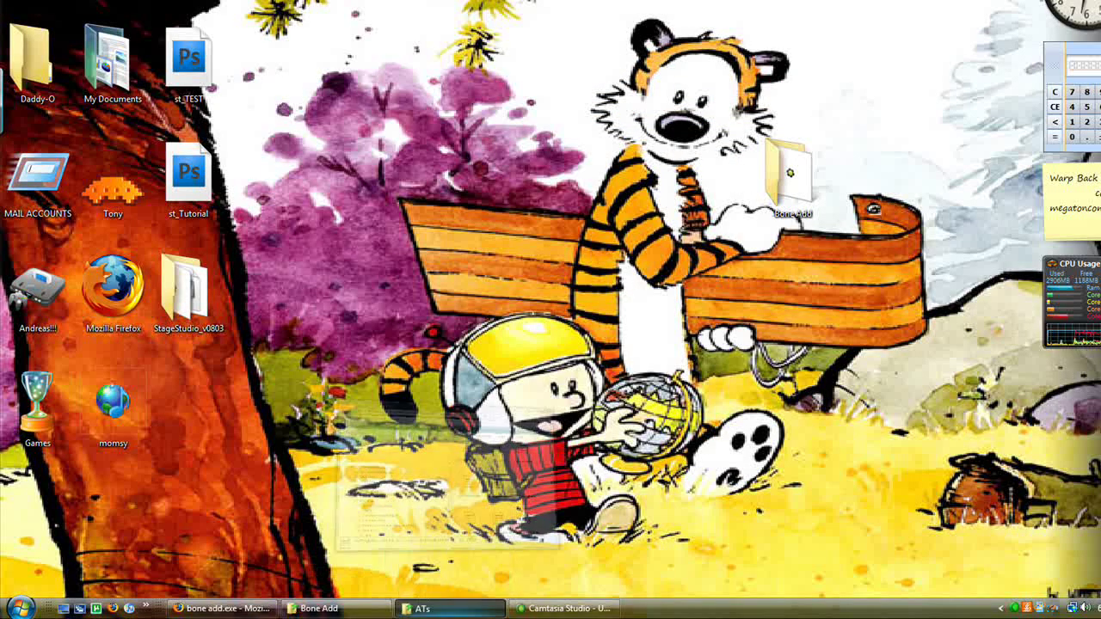
Open the AsfTingleBrres PAC file from the ATs folder in BrawlBox and reposition its window over the folder
click(419, 608)
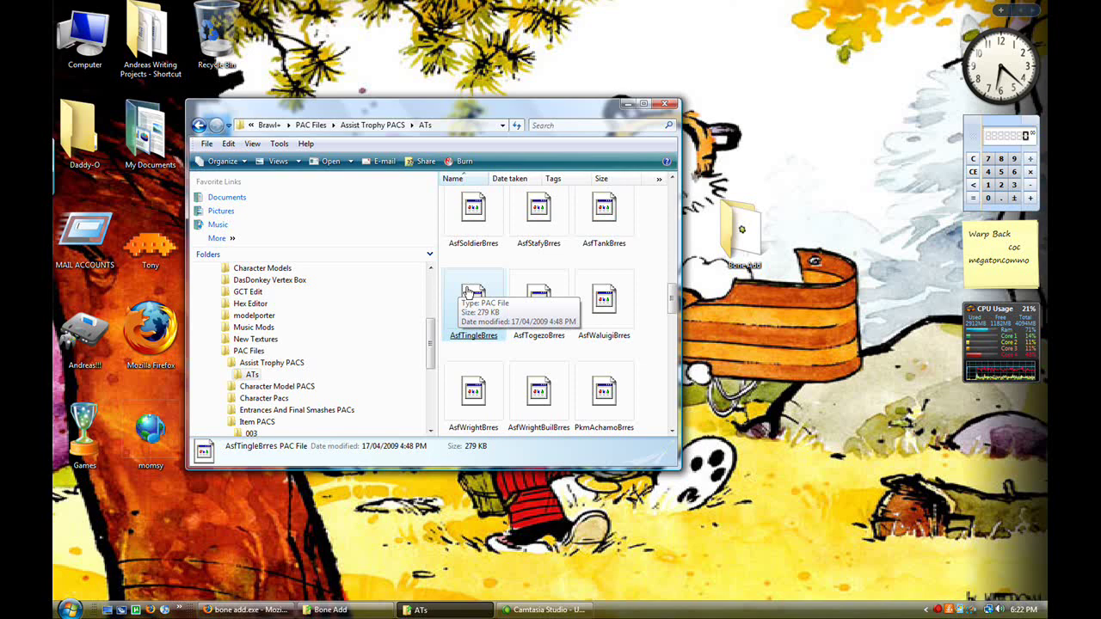
double_click(467, 292)
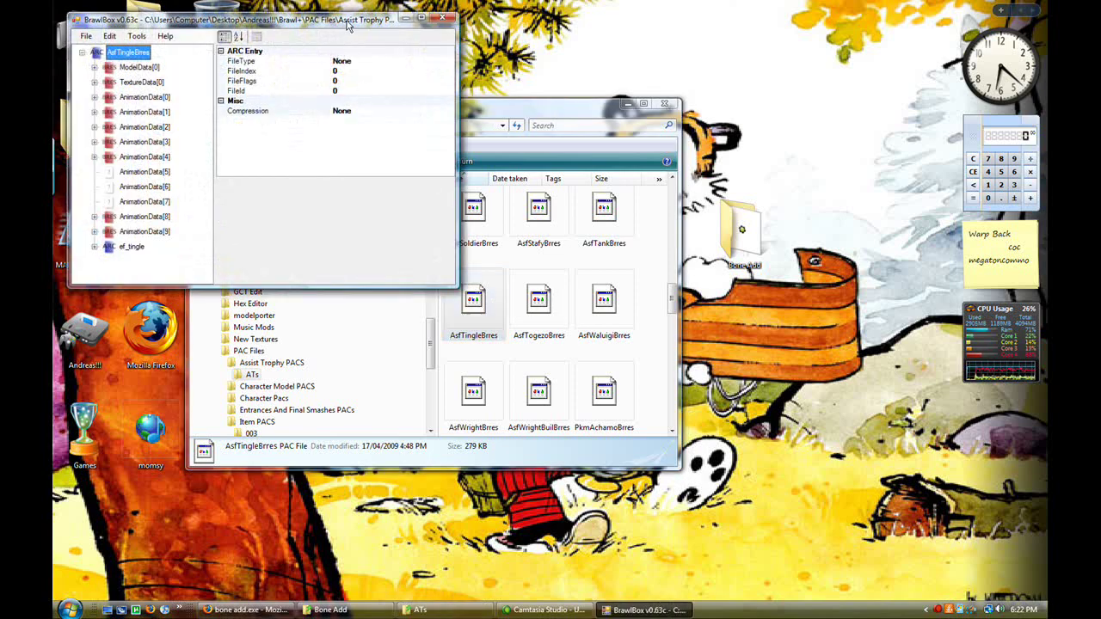
drag(349, 26, 520, 184)
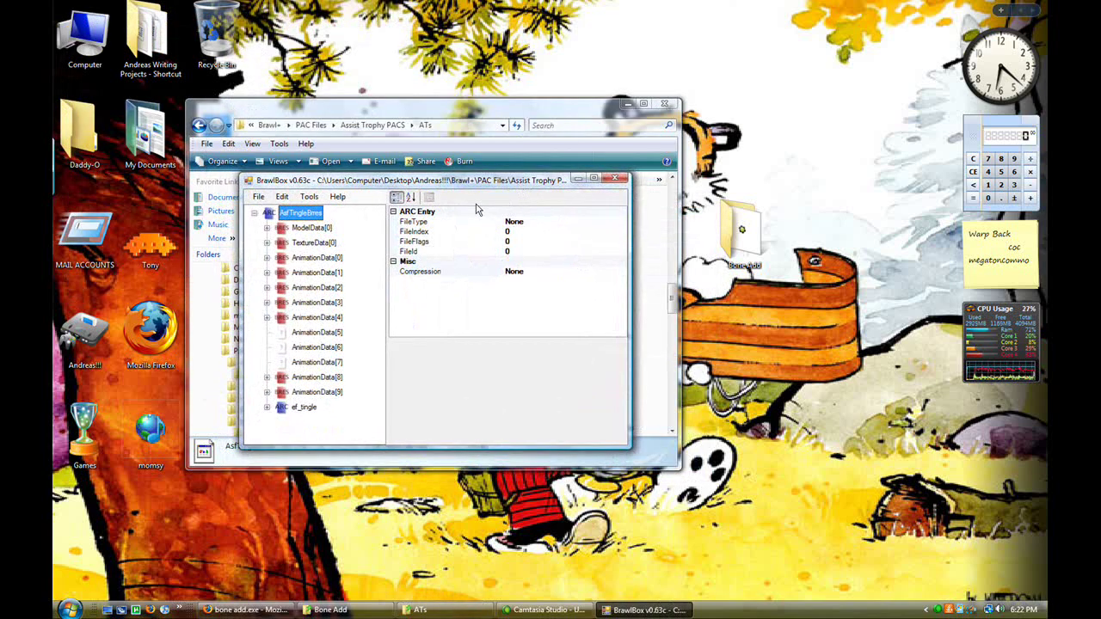
Preview the AsfTingle00 model from ModelData[0] > 3DModels(NW4R) and inspect it at an angle
click(267, 228)
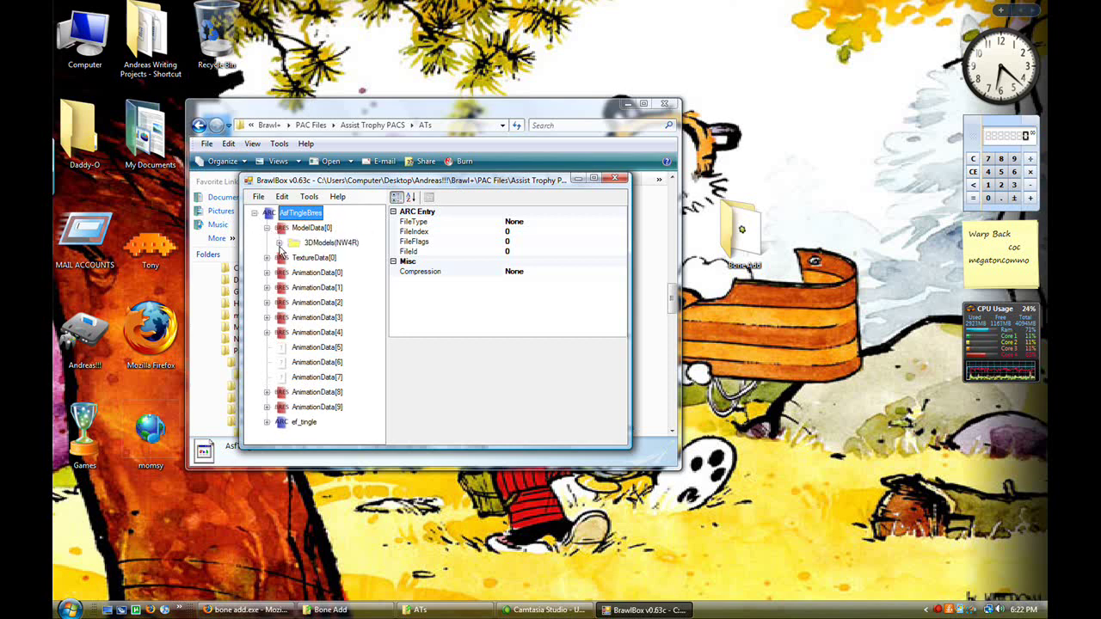
click(279, 243)
right_click(330, 259)
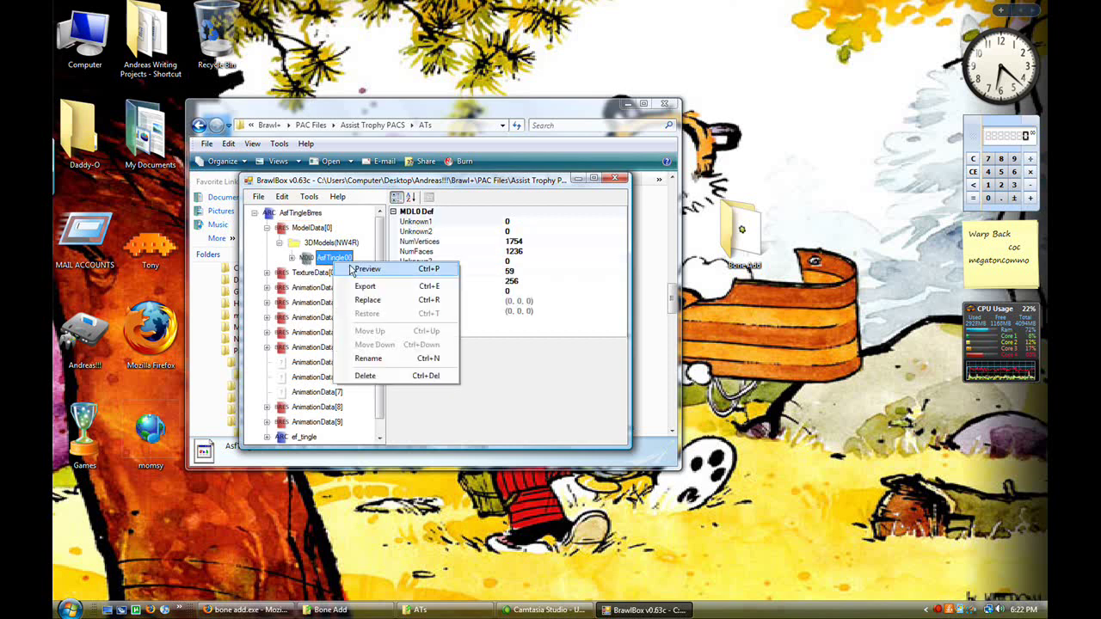
click(361, 264)
scroll(361, 169, down, 5)
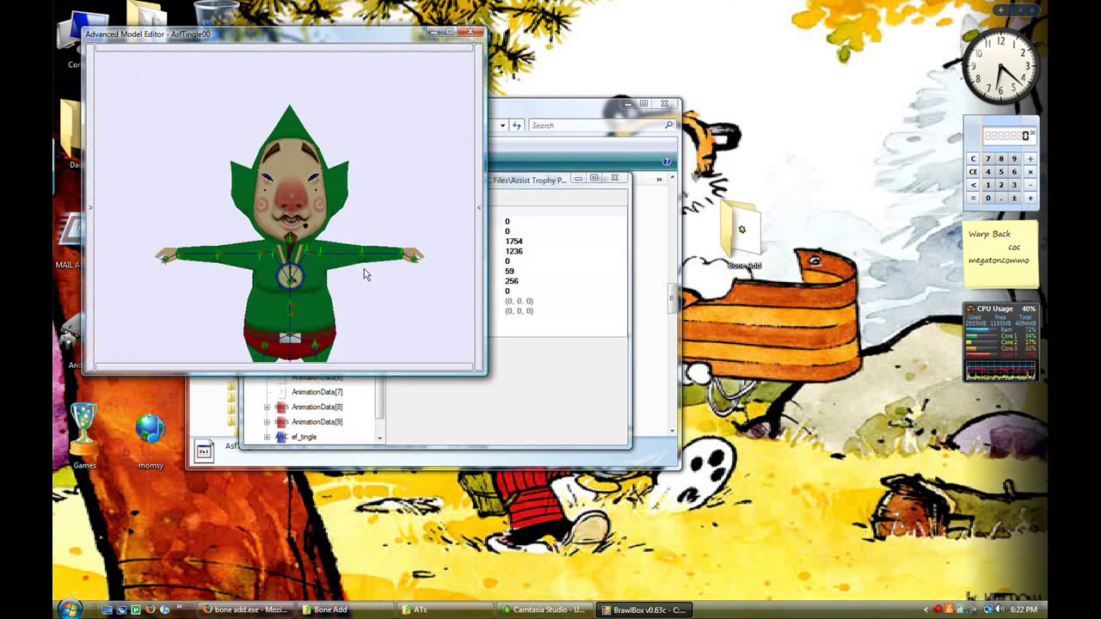
scroll(277, 243, up, 5)
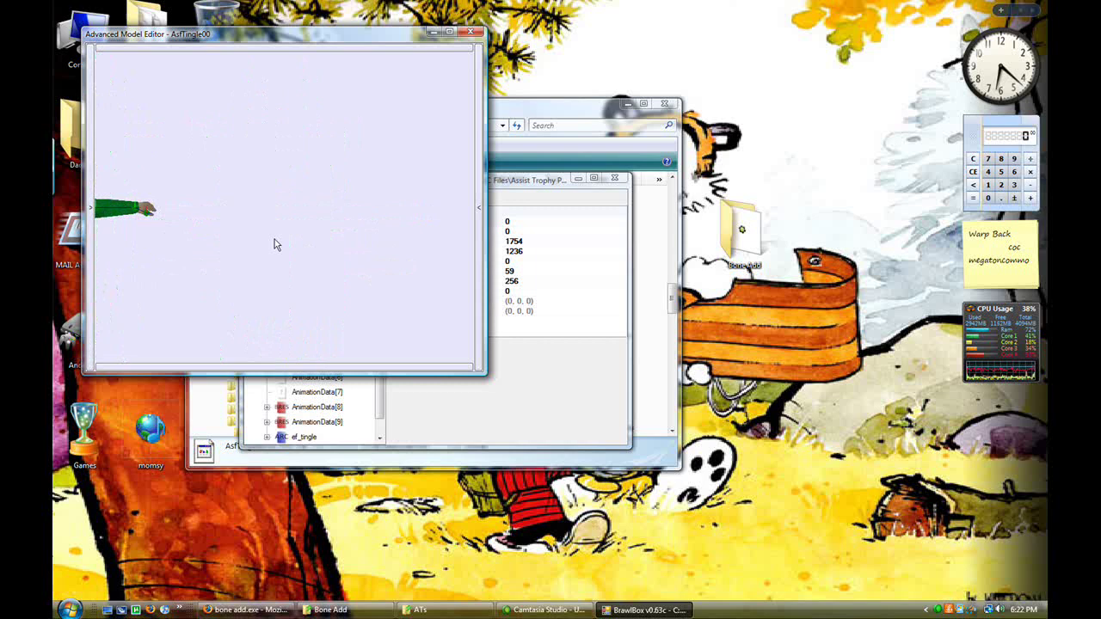
drag(276, 243, 344, 217)
scroll(344, 217, down, 2)
Examine the bones list of the AsfTingle00 model from TopN through ThrowN, and close the preview
click(92, 162)
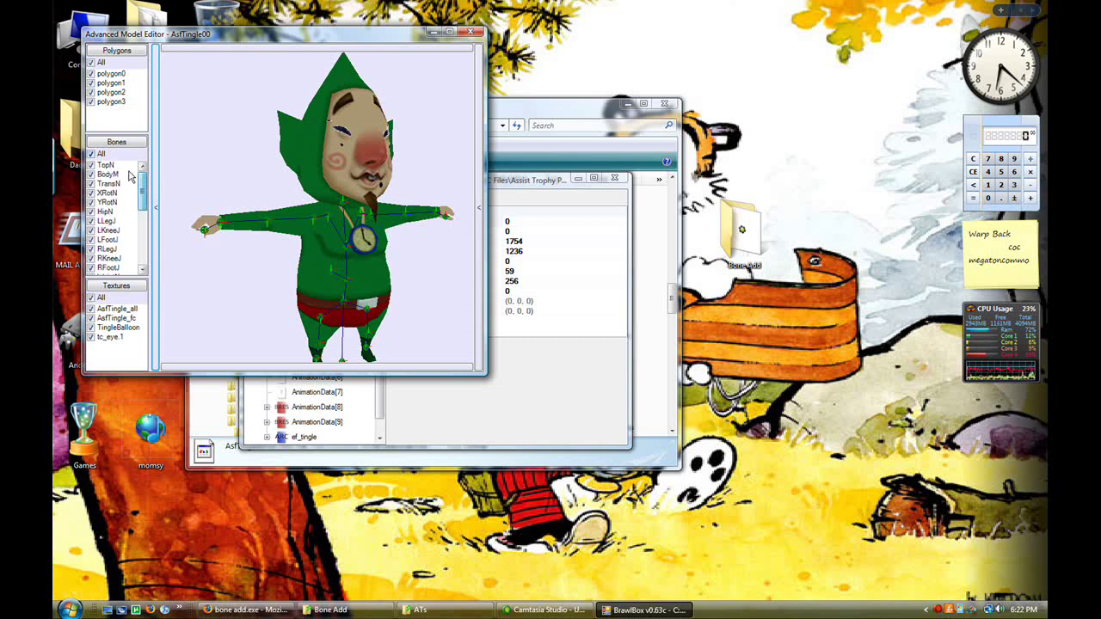
click(105, 165)
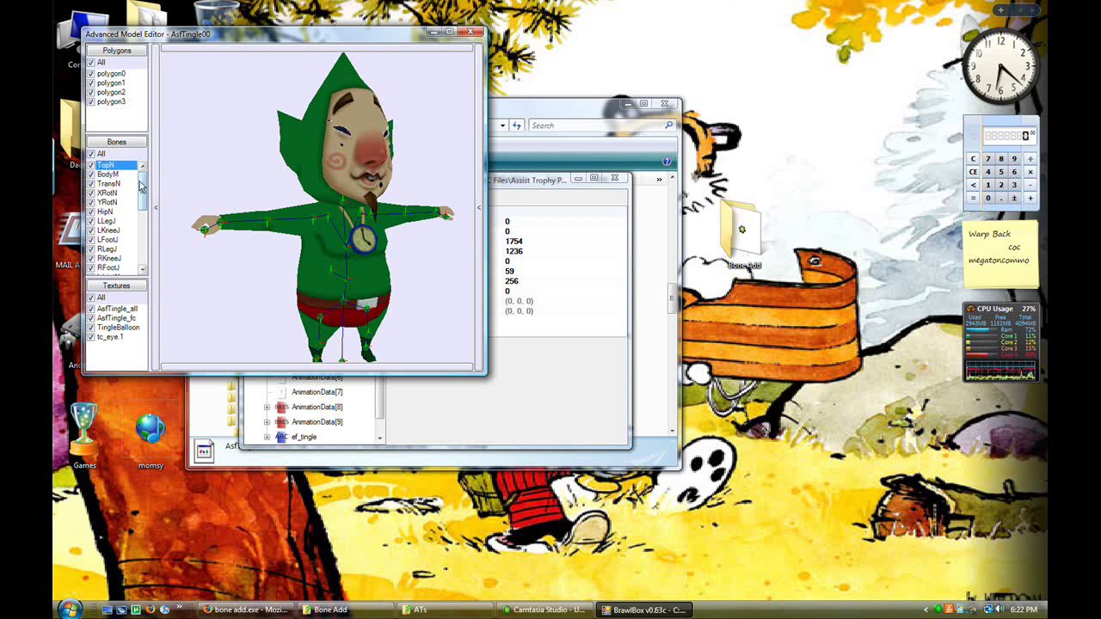
scroll(115, 224, down, 6)
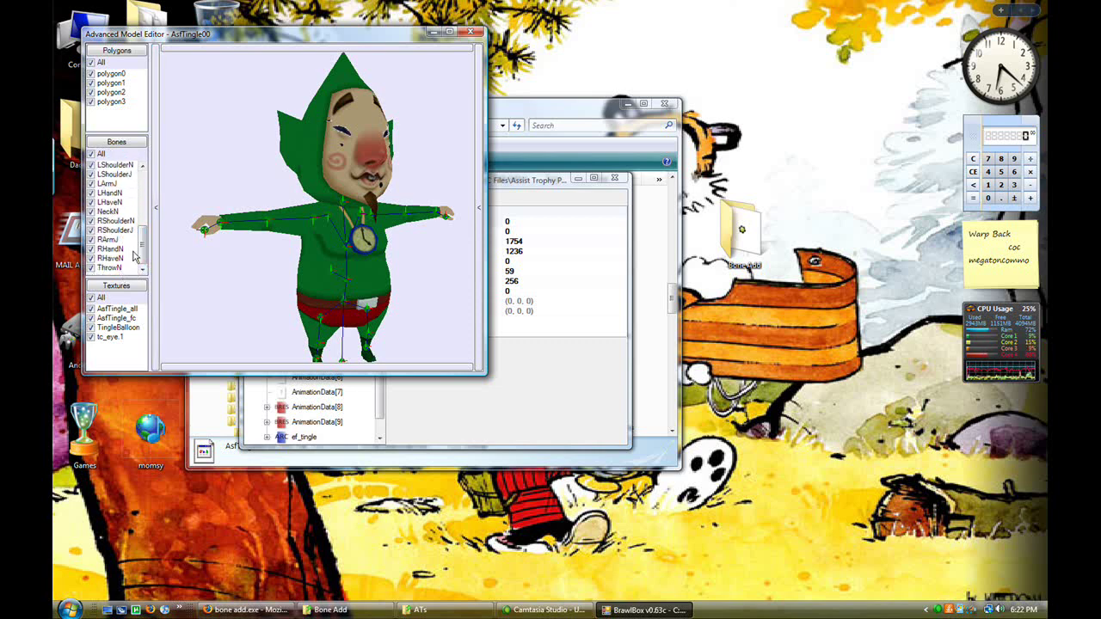
drag(143, 246, 148, 172)
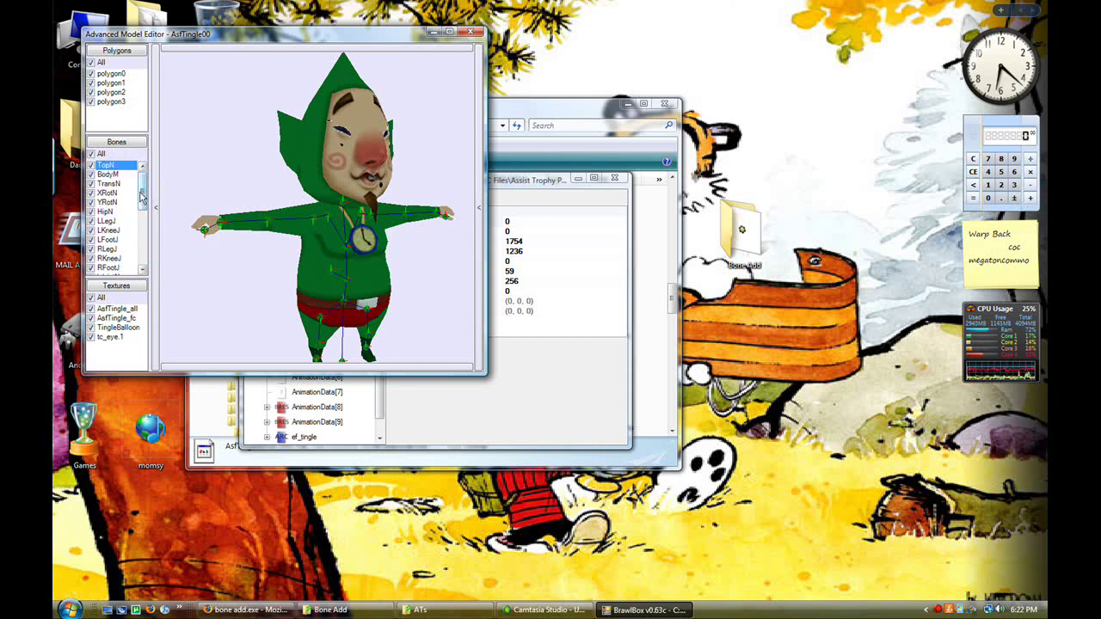
scroll(147, 171, down, 3)
scroll(146, 170, up, 3)
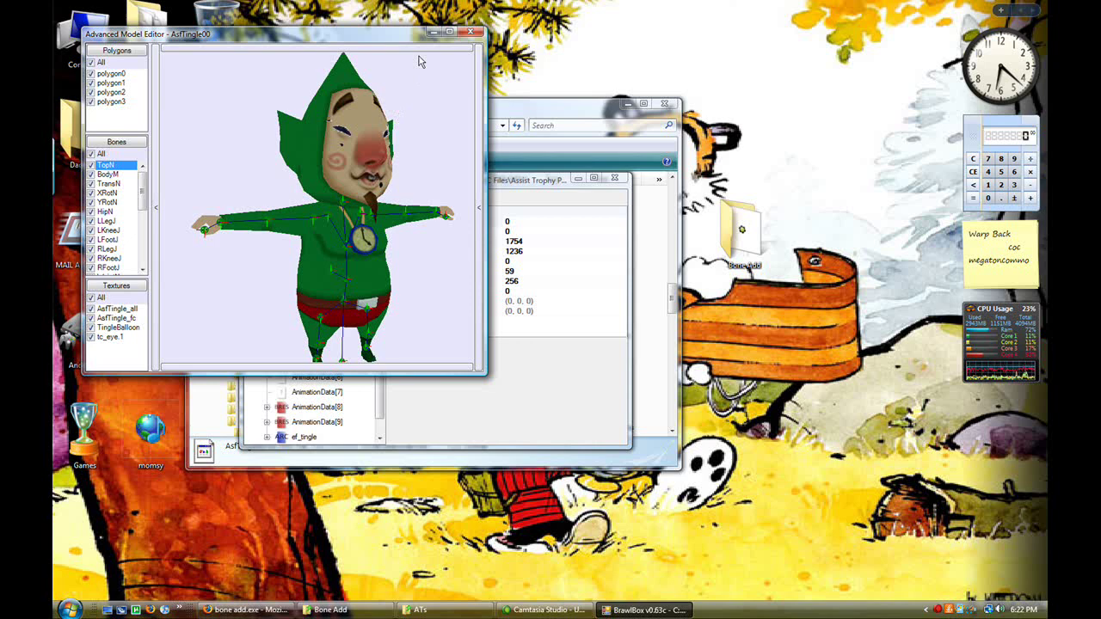
drag(401, 39, 431, 97)
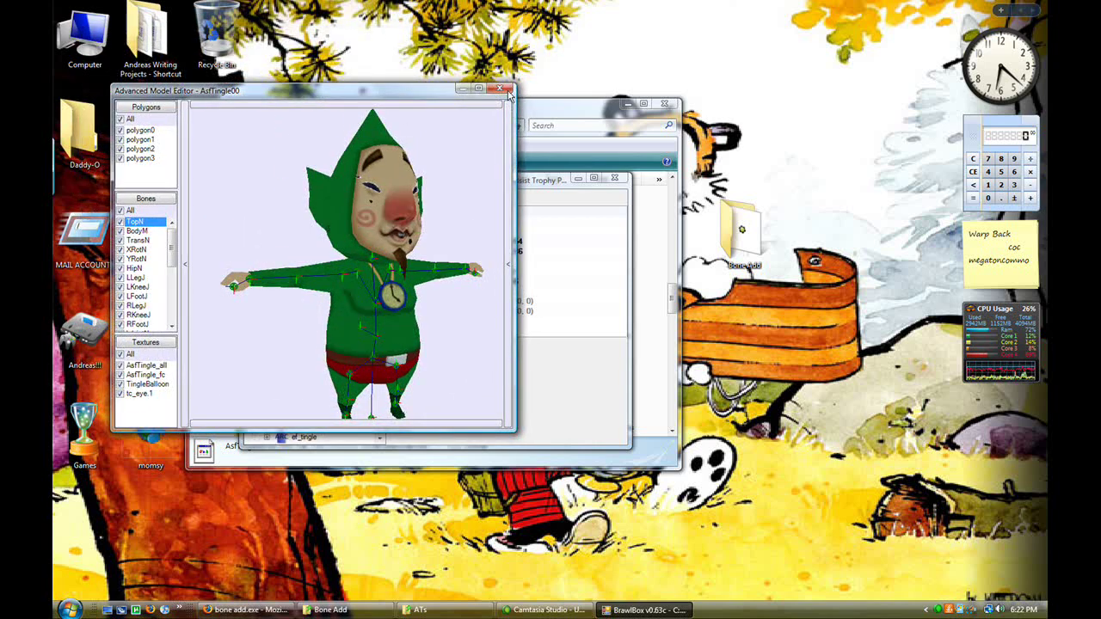
click(499, 90)
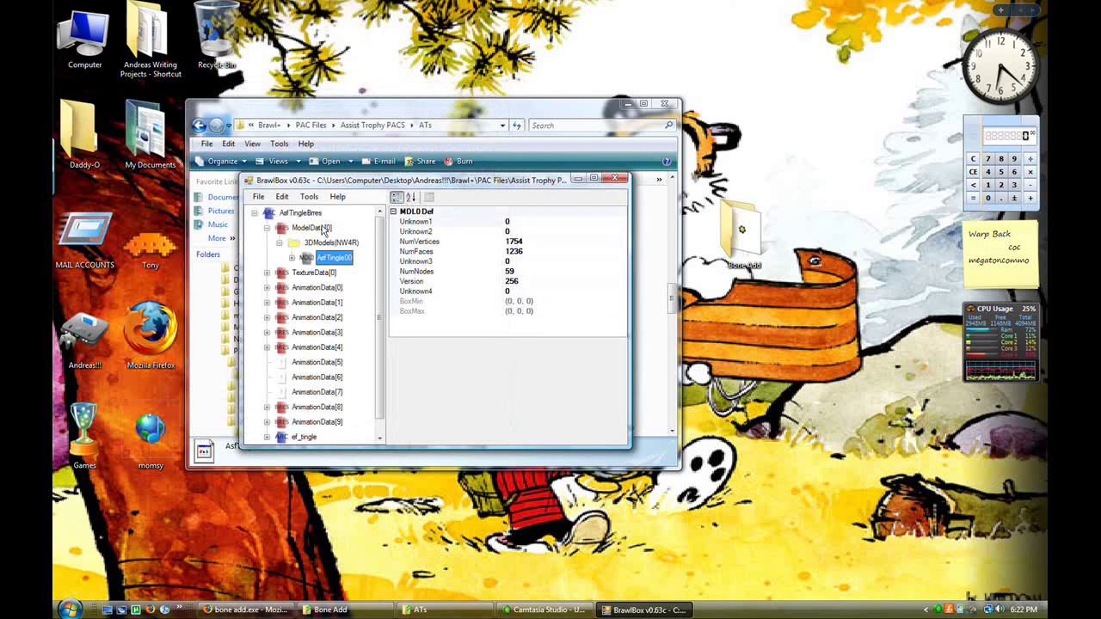
Export the AsfTingle00 model as a Raw Model File (*.mdl0) named AsfTingle00 into the Bone Add folder
right_click(337, 263)
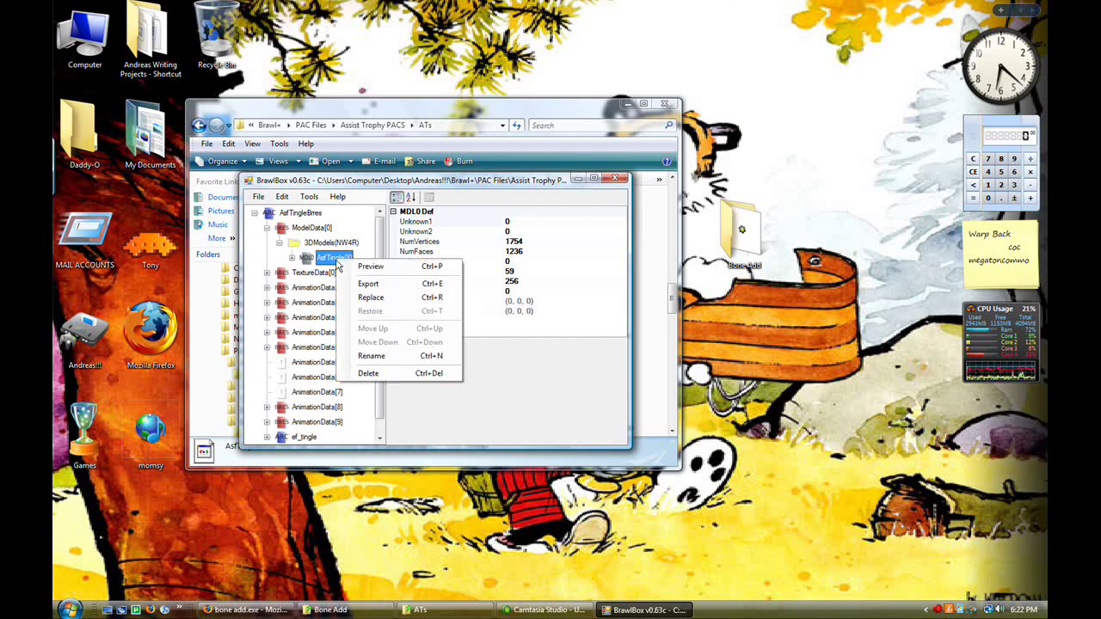
click(384, 284)
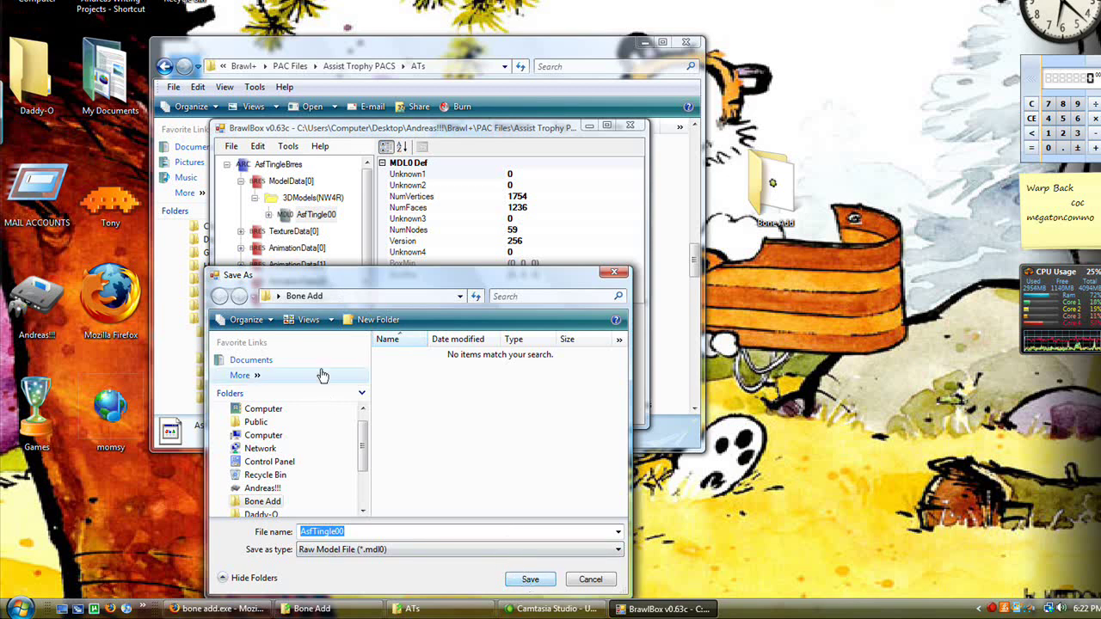
click(530, 580)
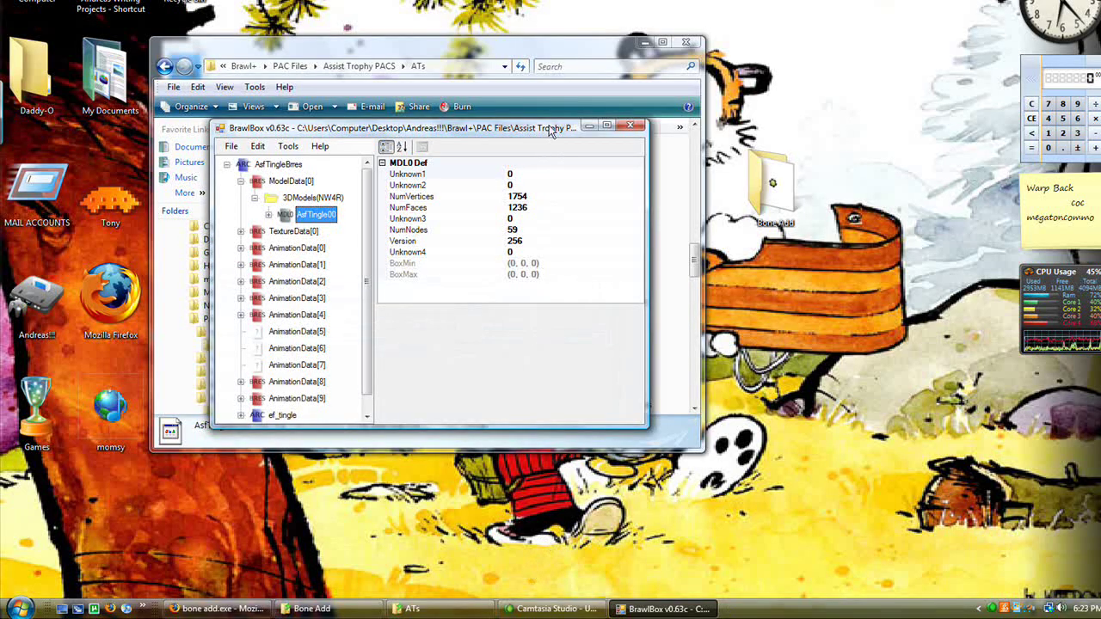
Minimize the ATs folder window and close BrawlBox
drag(548, 127, 599, 143)
click(645, 42)
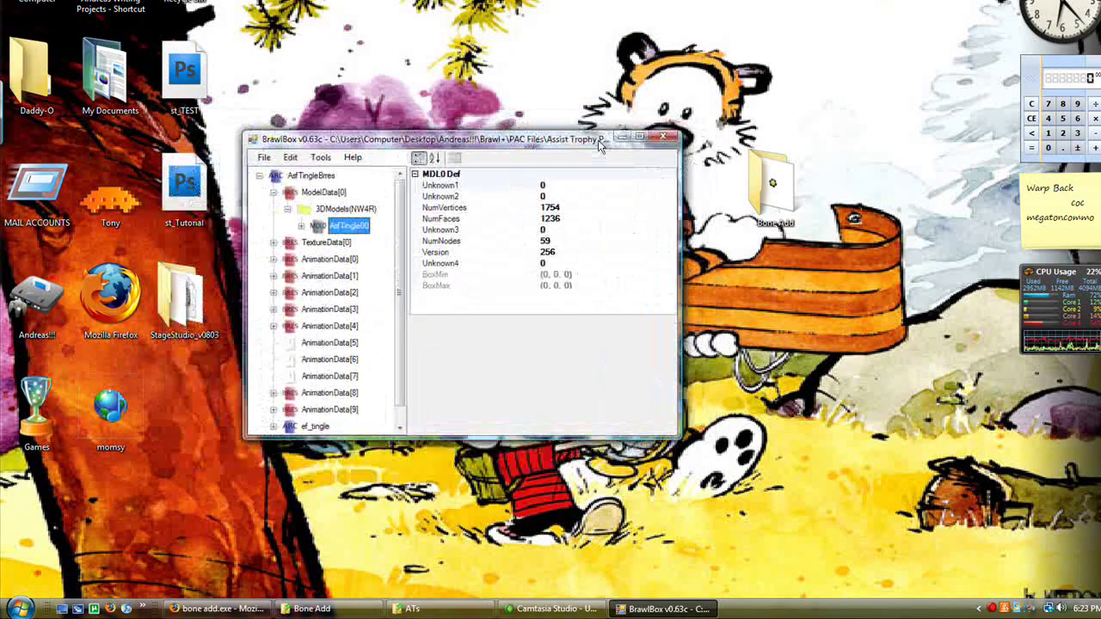
click(663, 137)
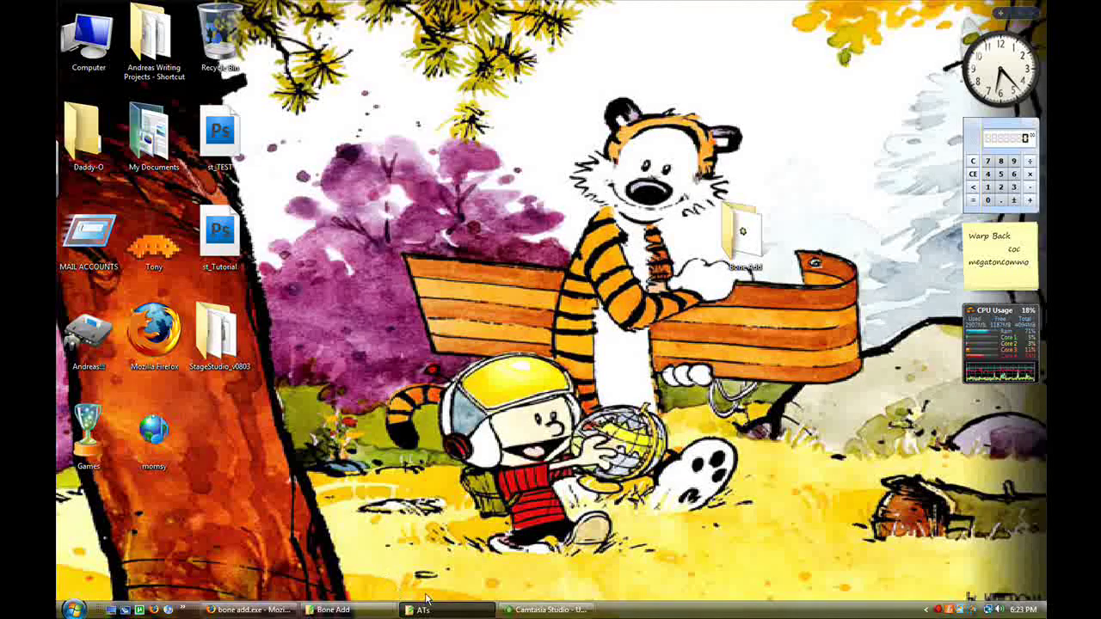
Run the bone add application from the Bone Add folder, accepting the security warning
click(358, 611)
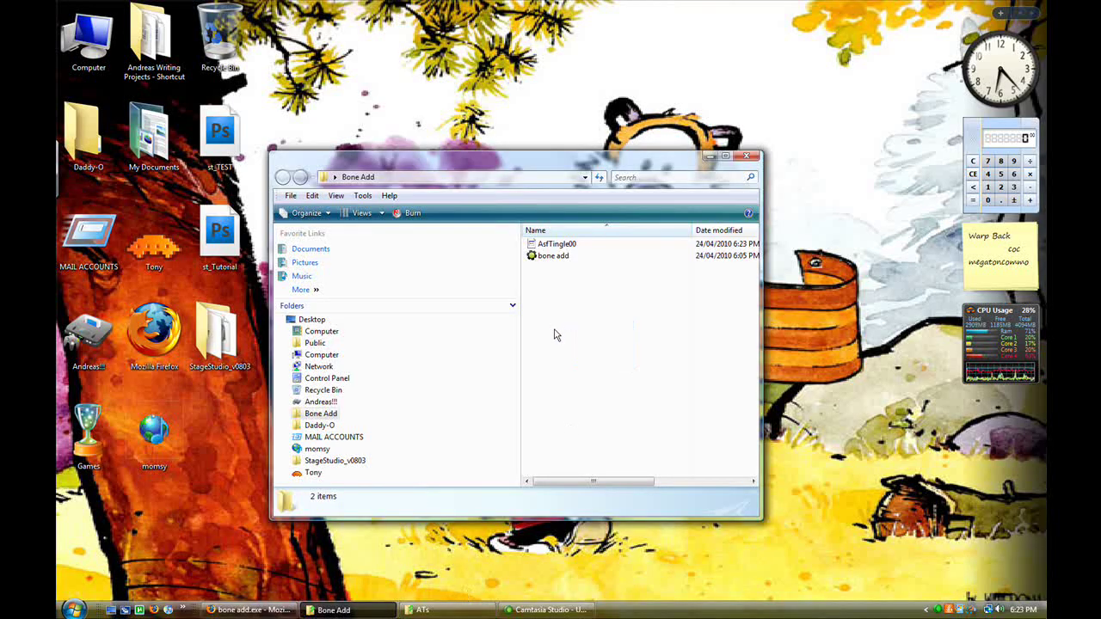
drag(619, 326, 589, 311)
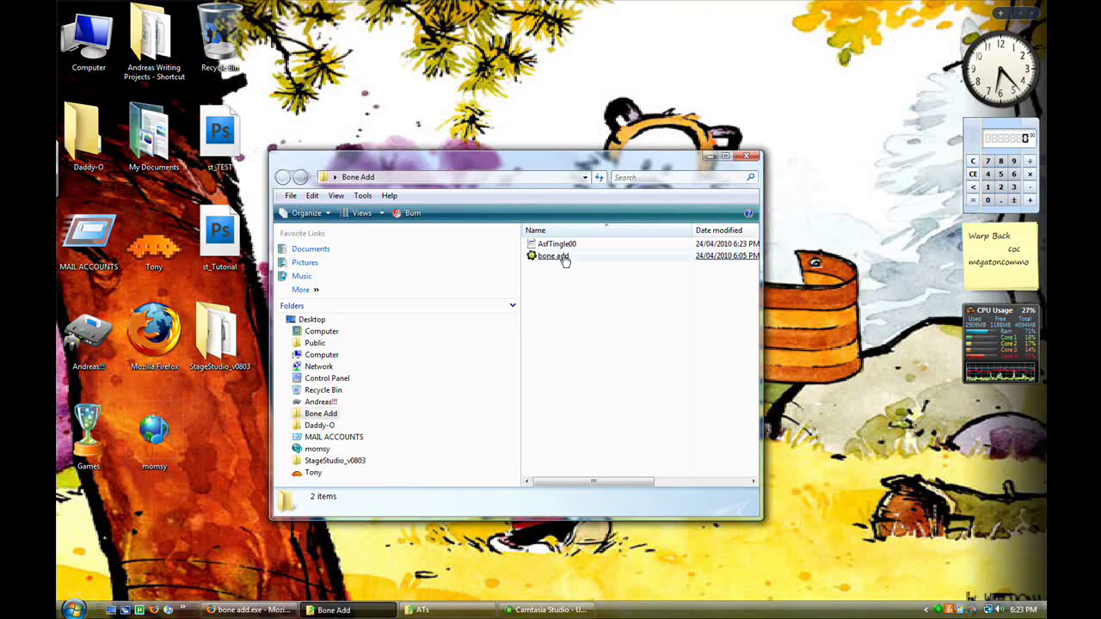
click(560, 247)
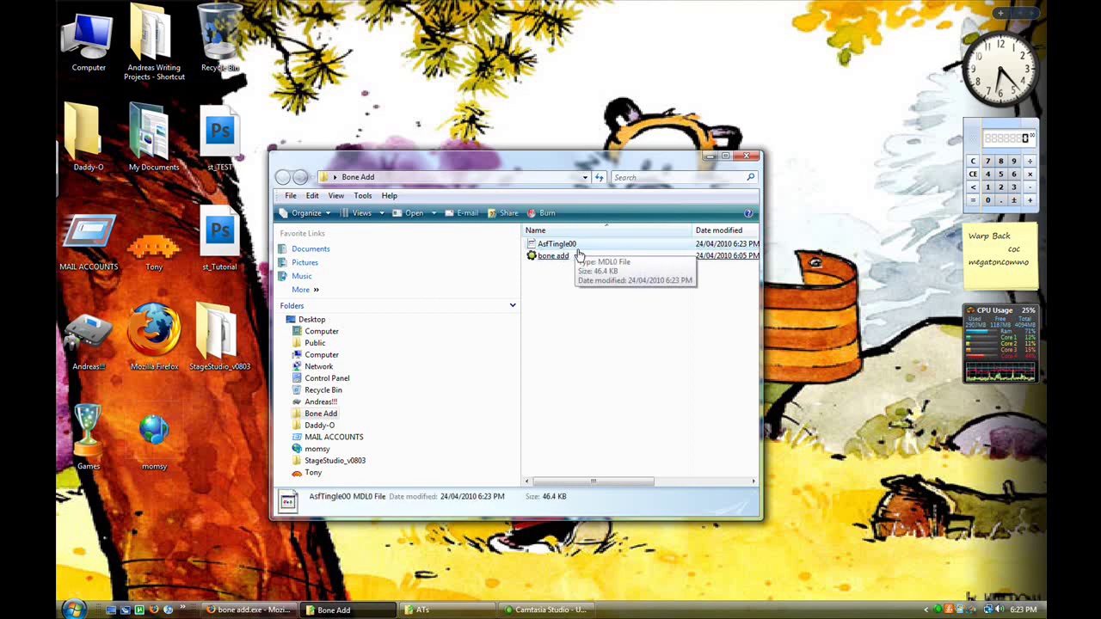
click(547, 261)
double_click(547, 261)
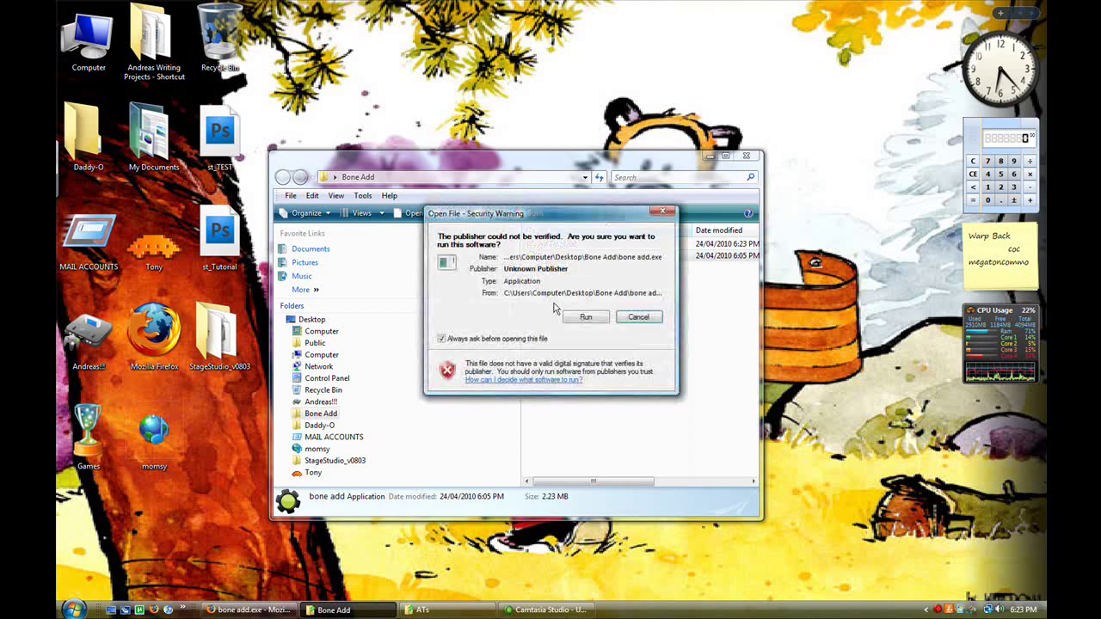
click(587, 317)
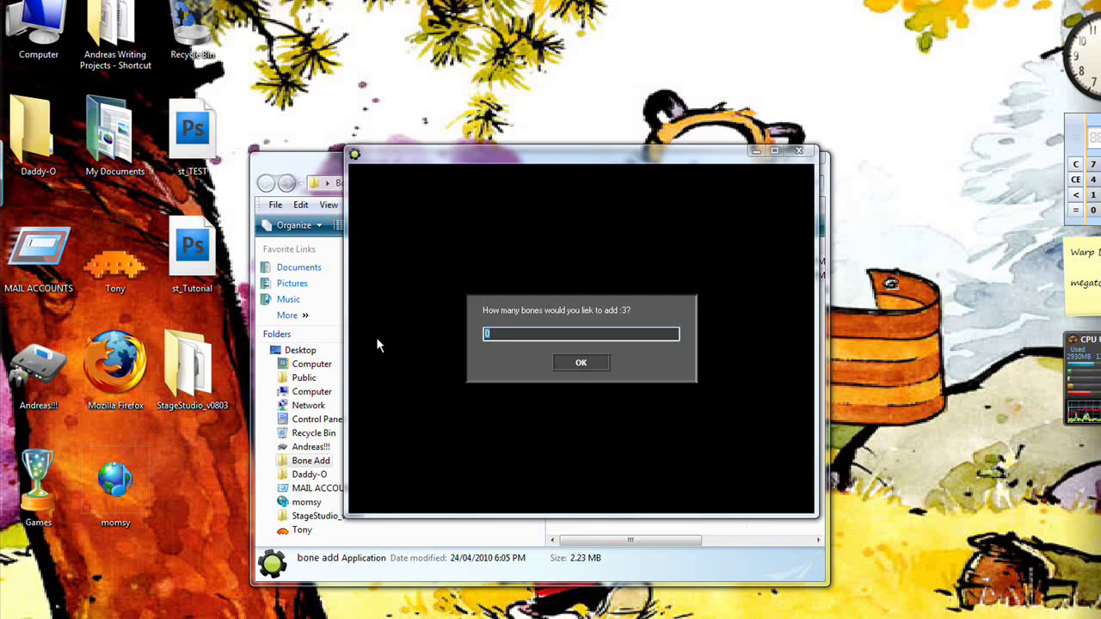
Set the number of bones to add to 75 and choose AsfTingle00 as the model file
text(75)
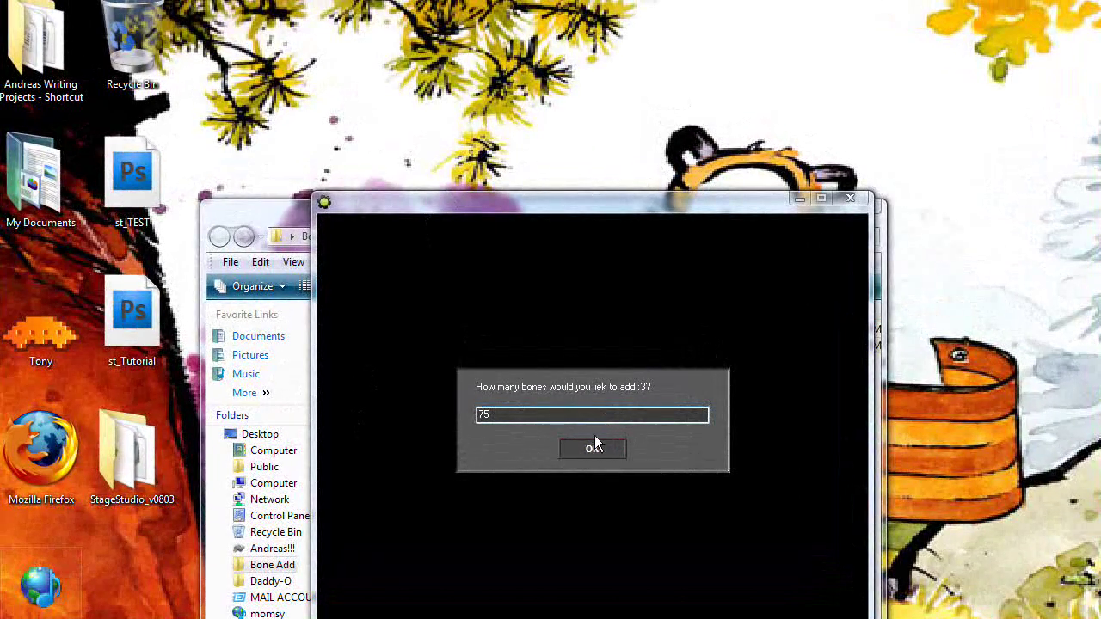
click(590, 445)
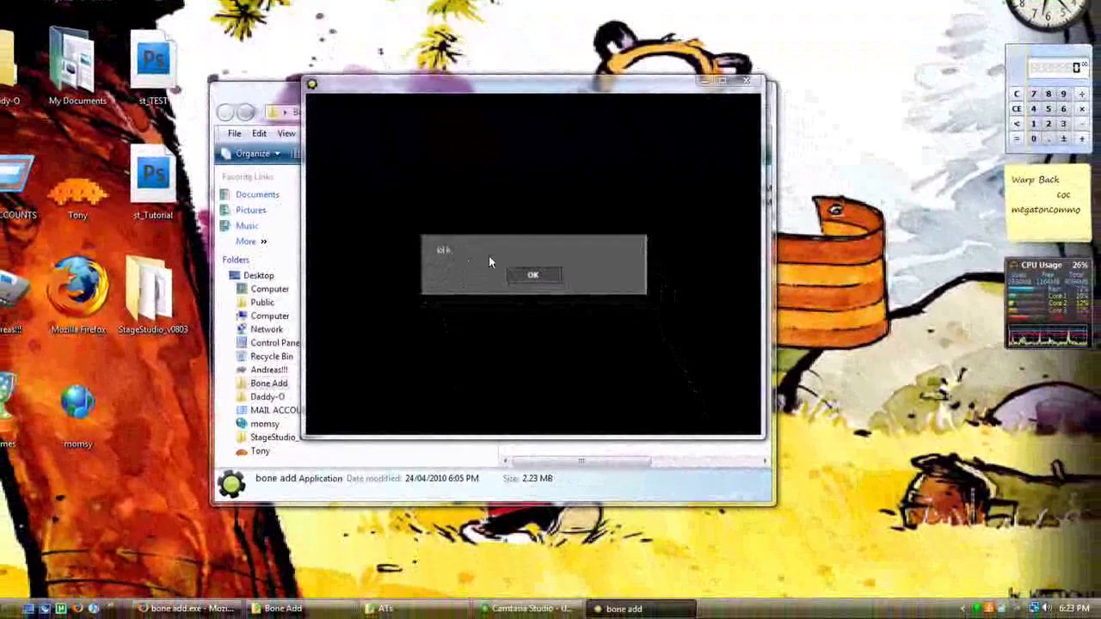
click(559, 345)
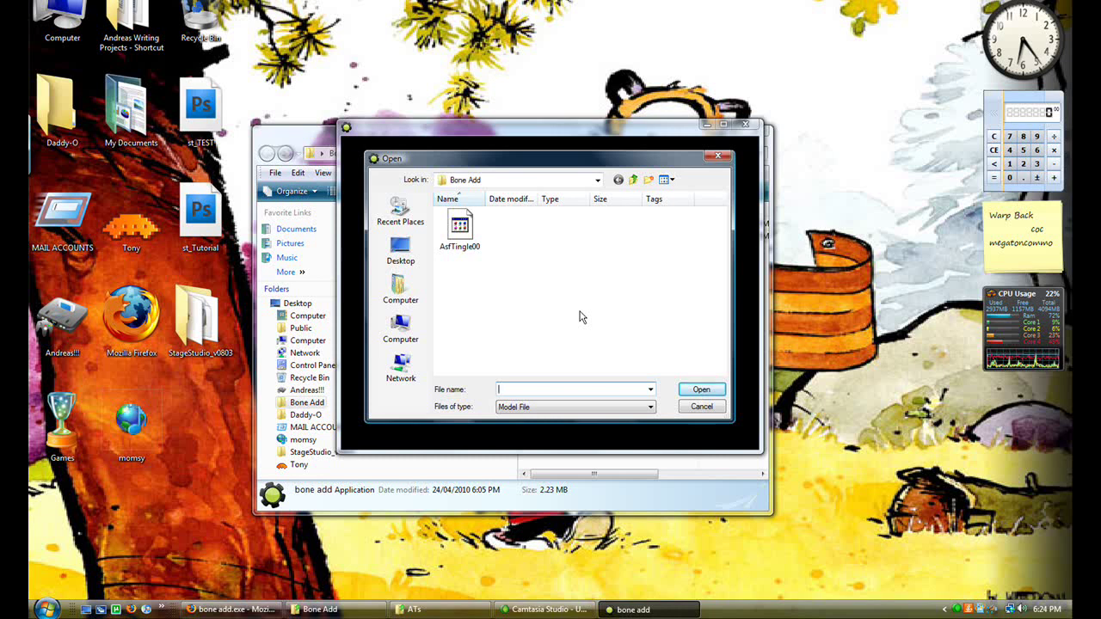
double_click(462, 234)
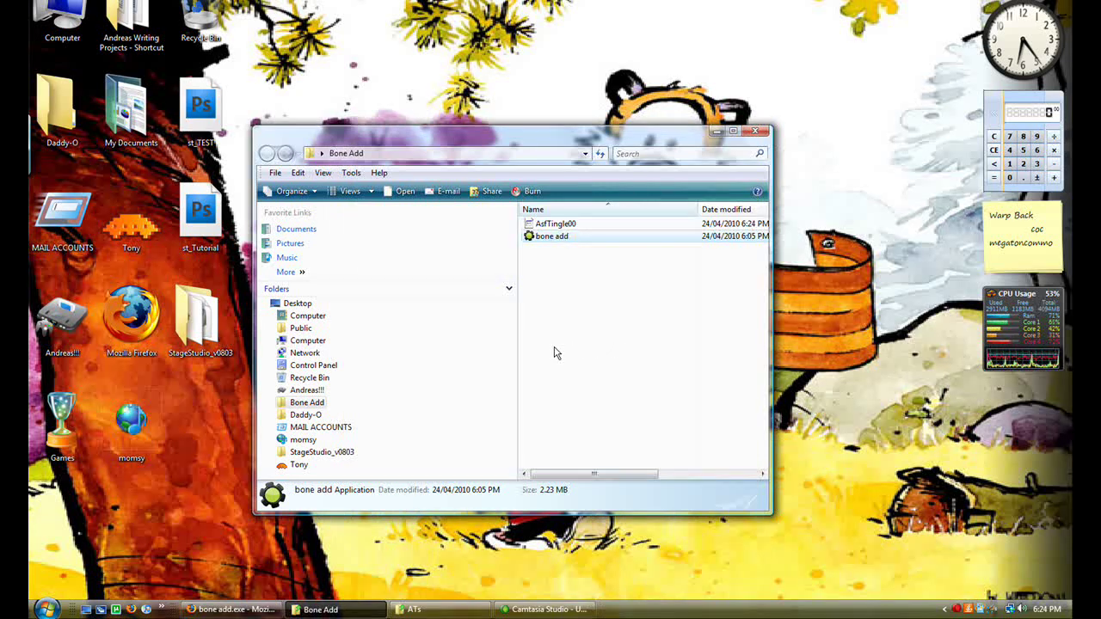
Open the modified AsfTingle00 model file from the Bone Add folder in BrawlBox
click(558, 353)
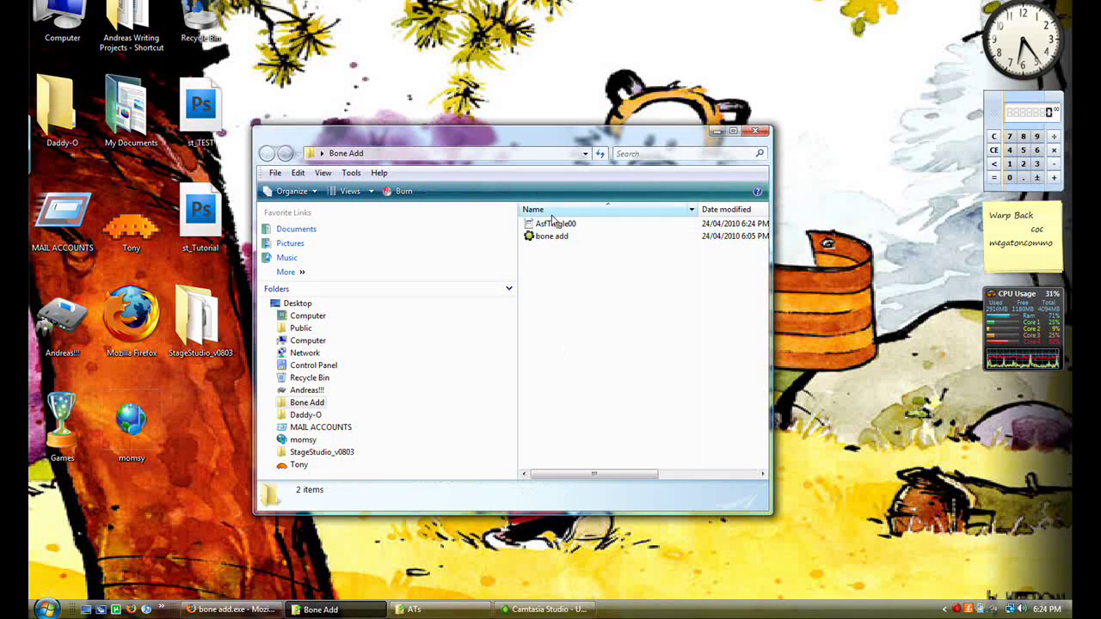
double_click(554, 224)
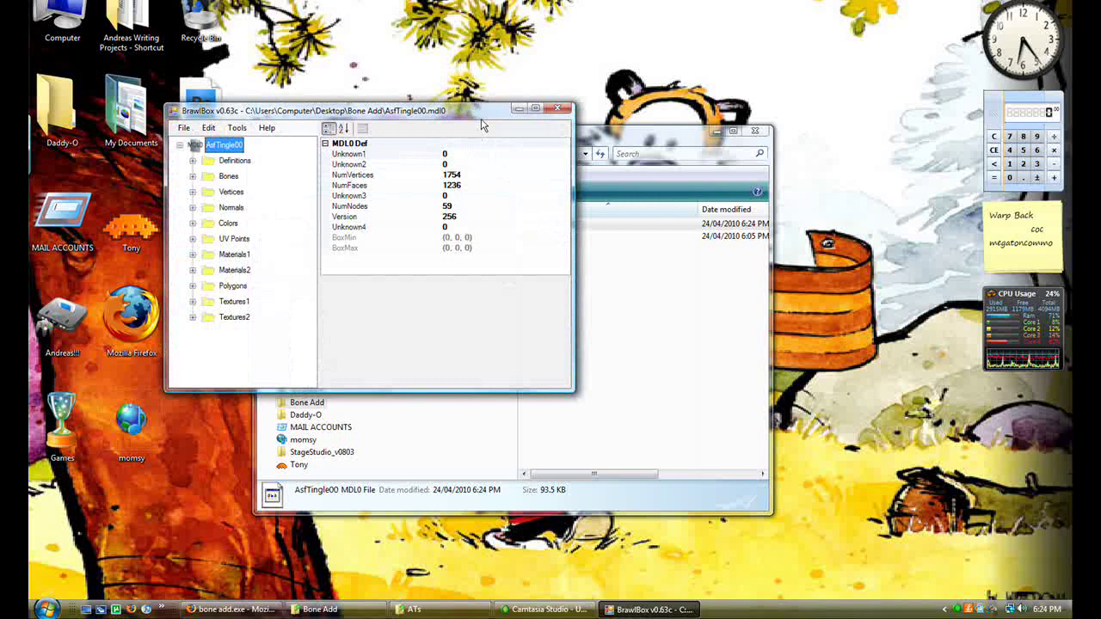
Preview the AsfTingle00 model in the Advanced Model Editor and reveal its polygon, bone and texture lists
drag(481, 120, 543, 180)
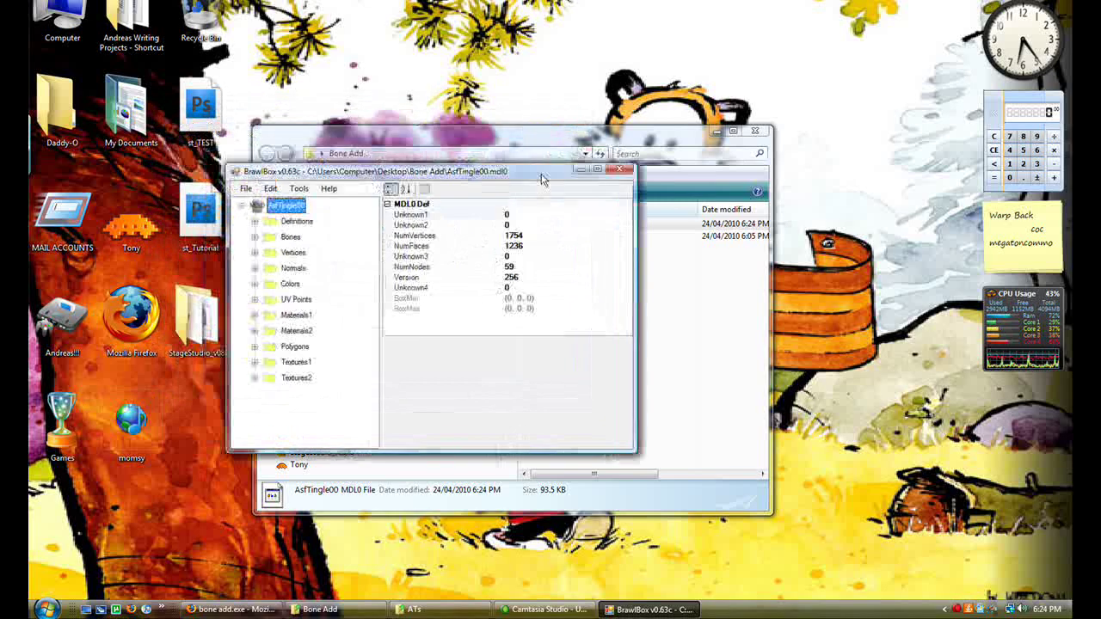
right_click(286, 211)
click(314, 215)
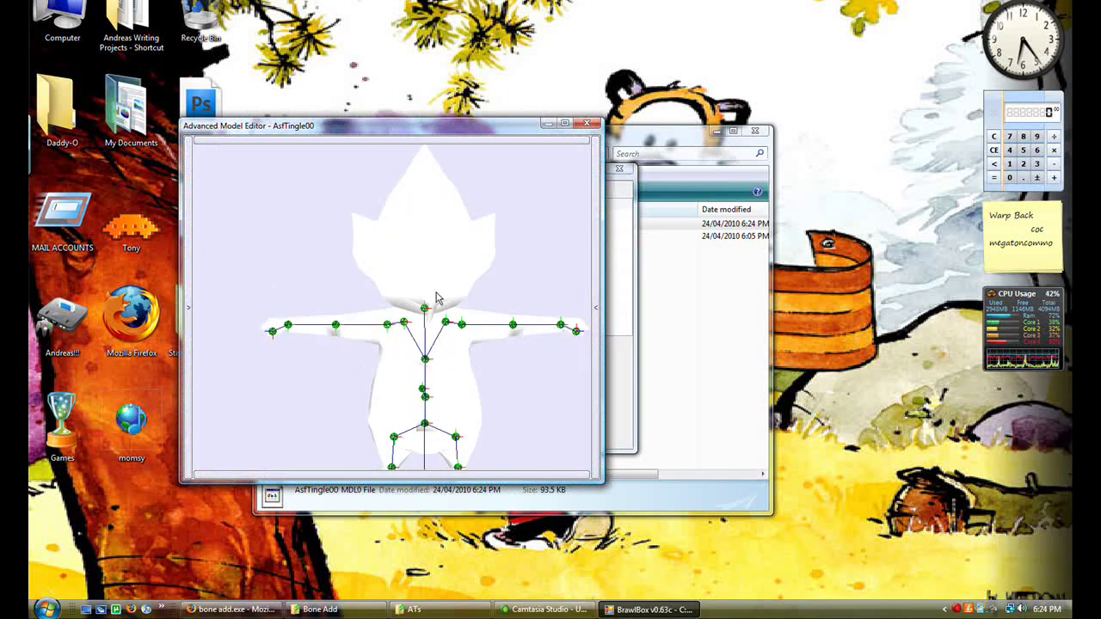
drag(193, 264, 255, 284)
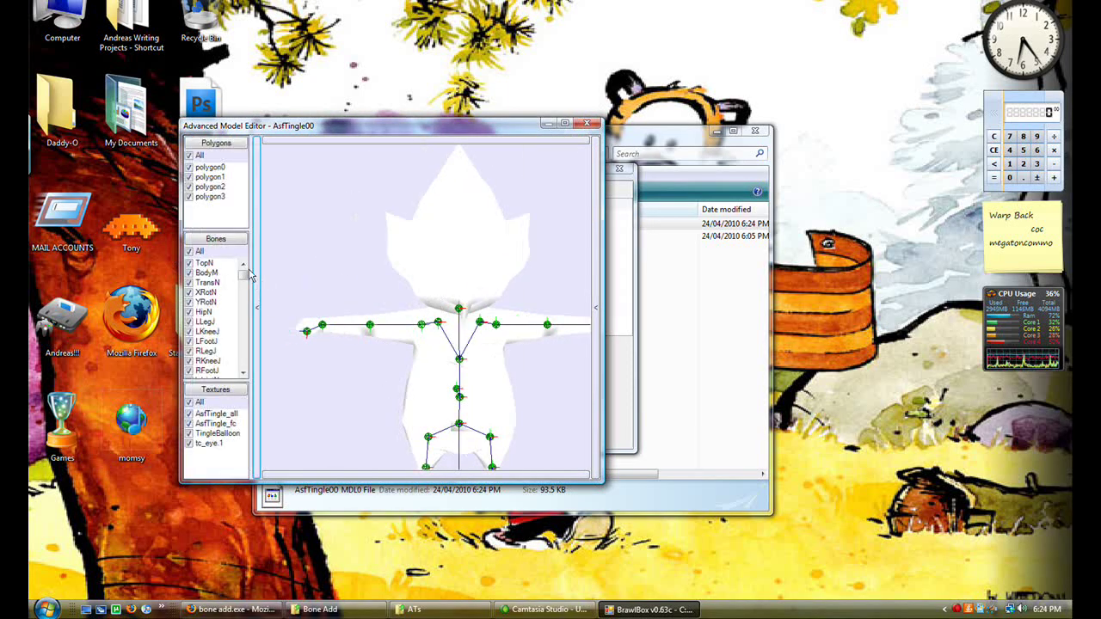
Examine the model's bone list down through the added ExtraBone entries, and close the preview and BrawlBox
click(214, 273)
key(Down)
key(Down)
key(Down)
key(Down)
key(Down)
key(Down)
key(Down)
key(Down)
key(Down)
key(Down)
key(Down)
key(Down)
key(Down)
key(Down)
key(Down)
key(Down)
key(Down)
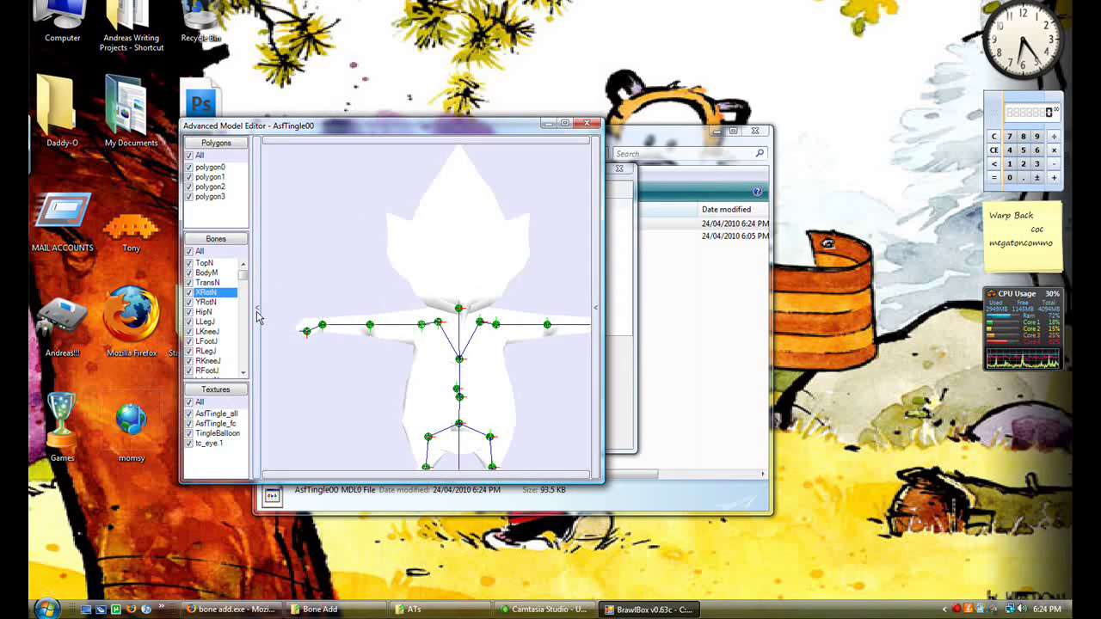
key(Down)
key(Down)
key(Down)
key(Down)
key(Down)
key(Down)
key(Down)
key(Down)
key(Down)
key(Down)
key(Down)
key(Down)
key(Down)
key(Down)
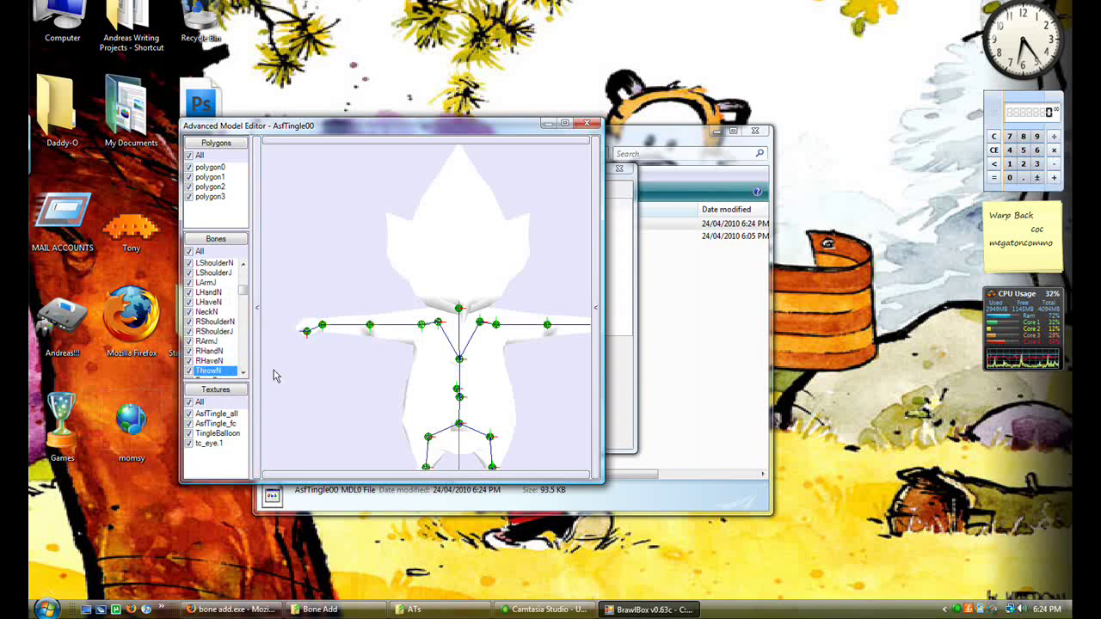
key(Down)
key(Down)
key(Down)
key(Down)
key(Down)
key(Down)
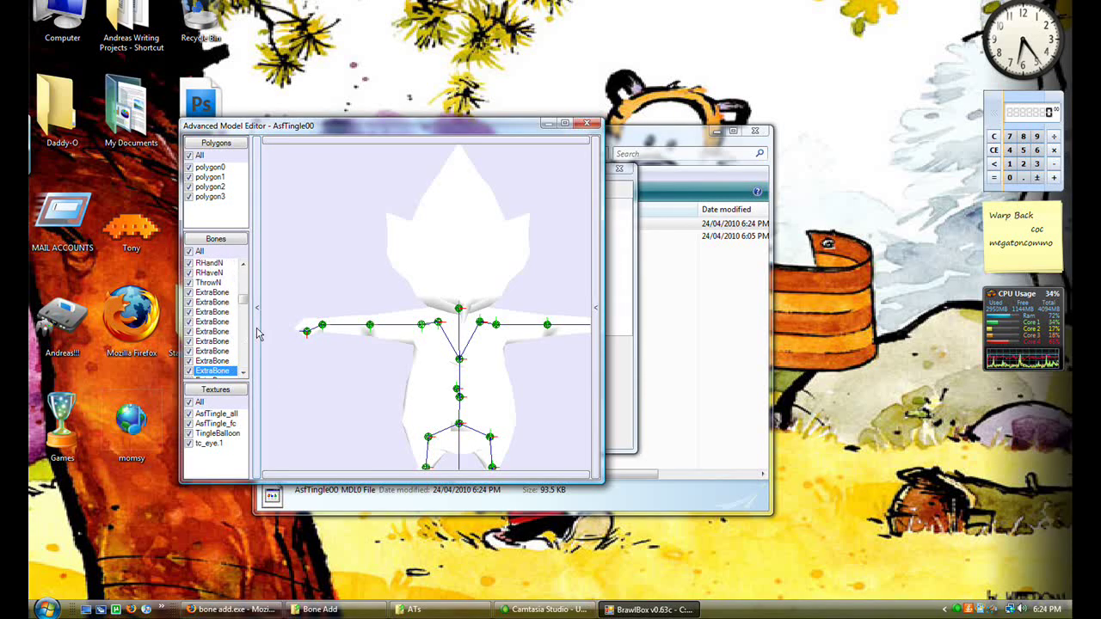
key(Down)
key(Down)
key(Down)
key(Down)
key(Down)
key(Down)
key(Down)
key(Down)
key(Down)
key(Down)
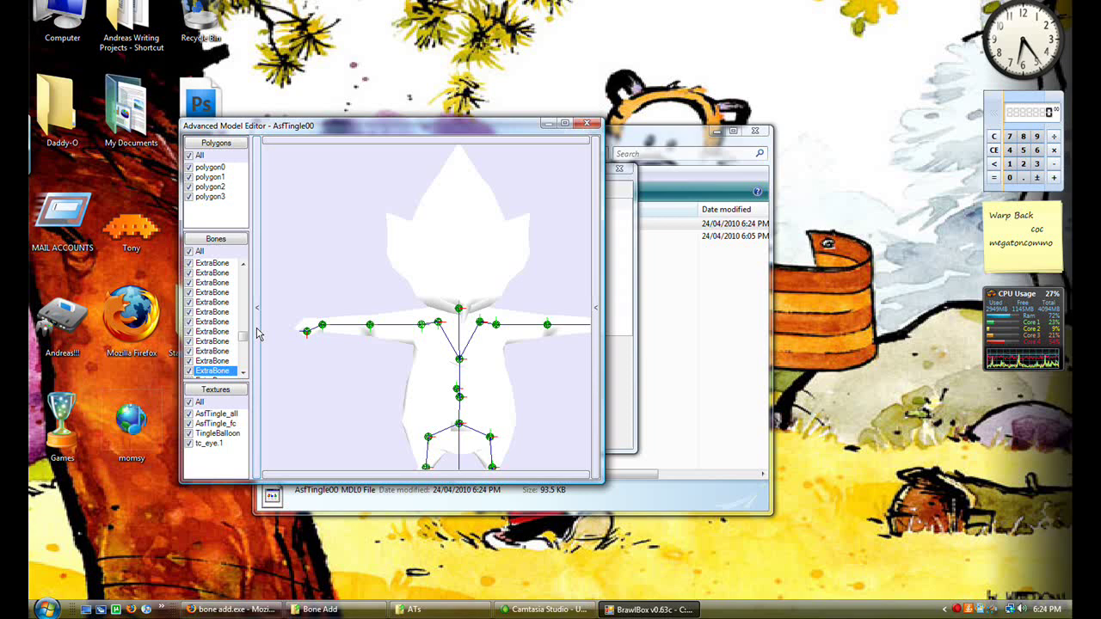
key(Up)
key(Up)
key(Up)
key(Up)
key(Up)
key(Up)
scroll(543, 271, down, 5)
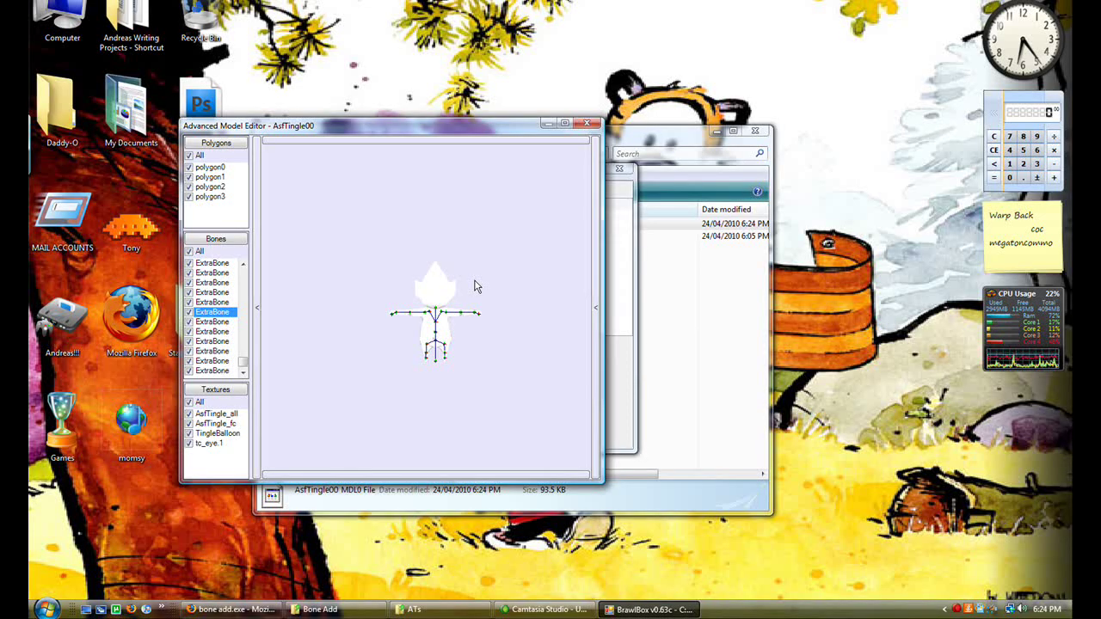
click(587, 123)
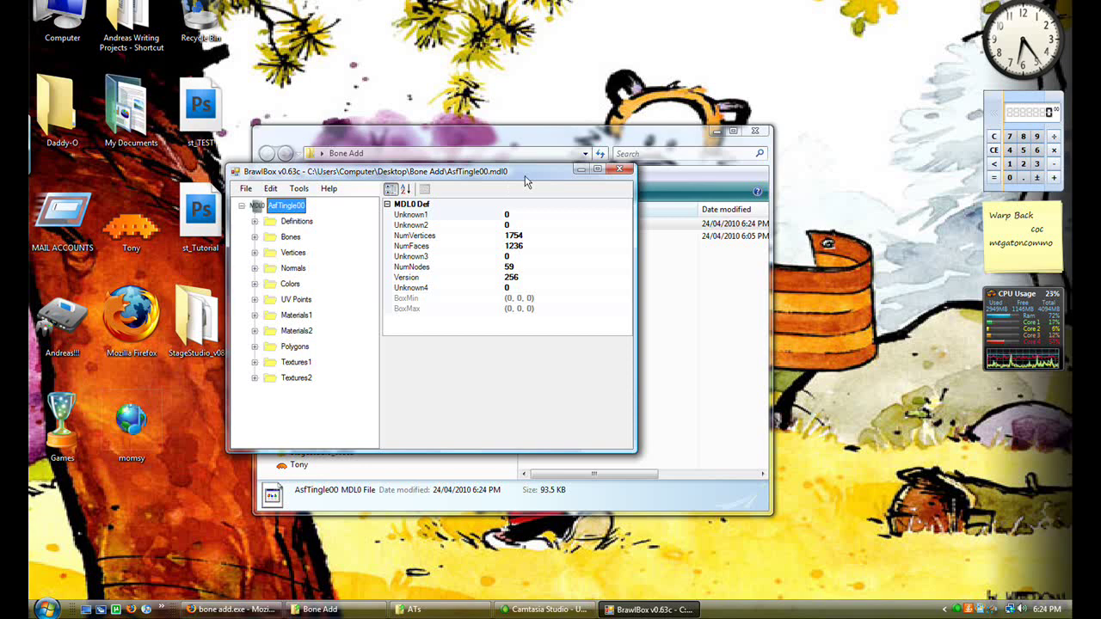
click(619, 169)
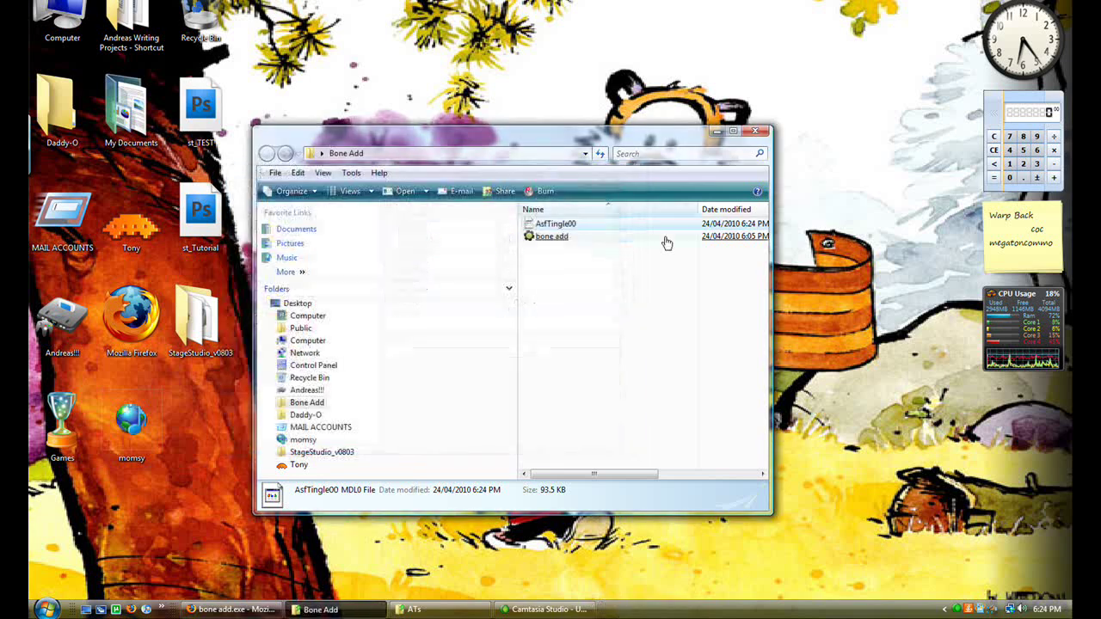
Open the AsfTingleBrres PAC file from the ATs folder in BrawlBox and expand ModelData[0] to its AsfTingle00 model
click(439, 609)
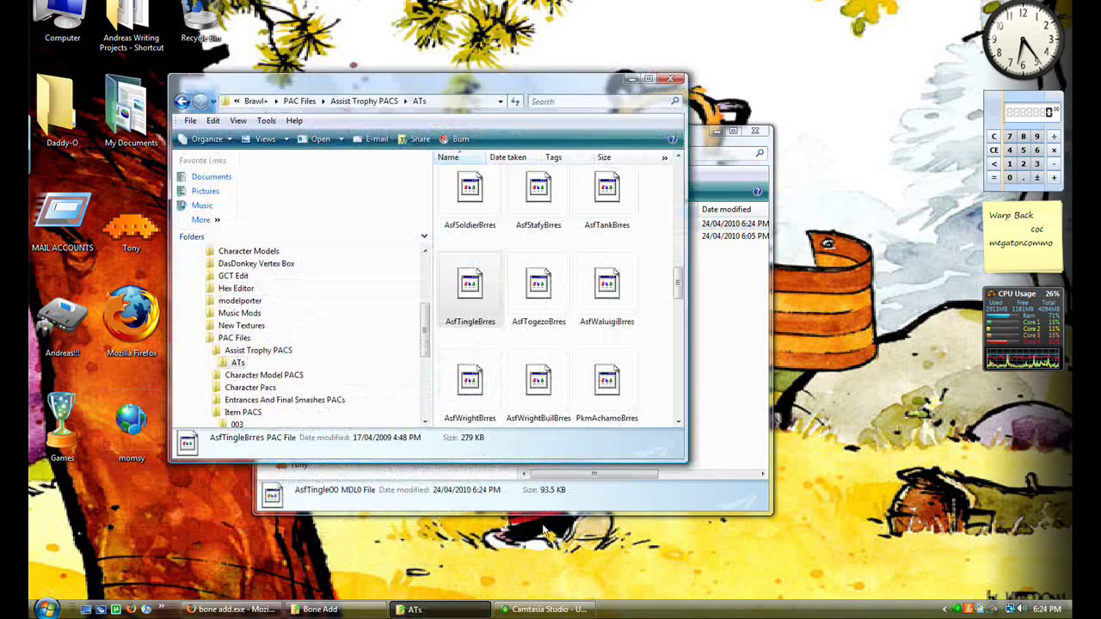
double_click(495, 295)
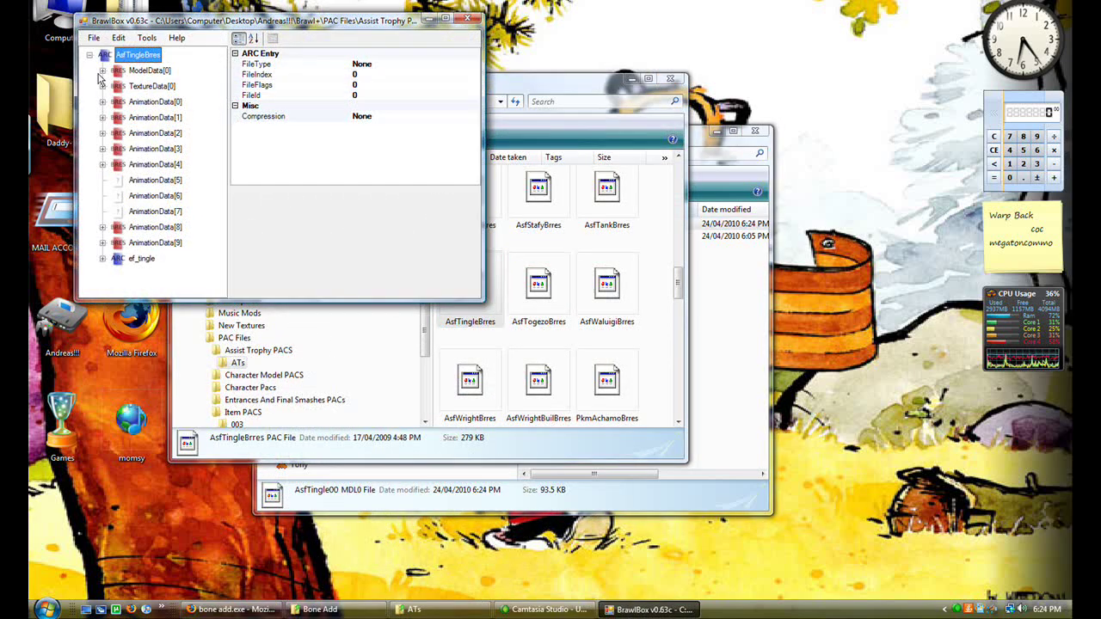
click(102, 70)
click(115, 86)
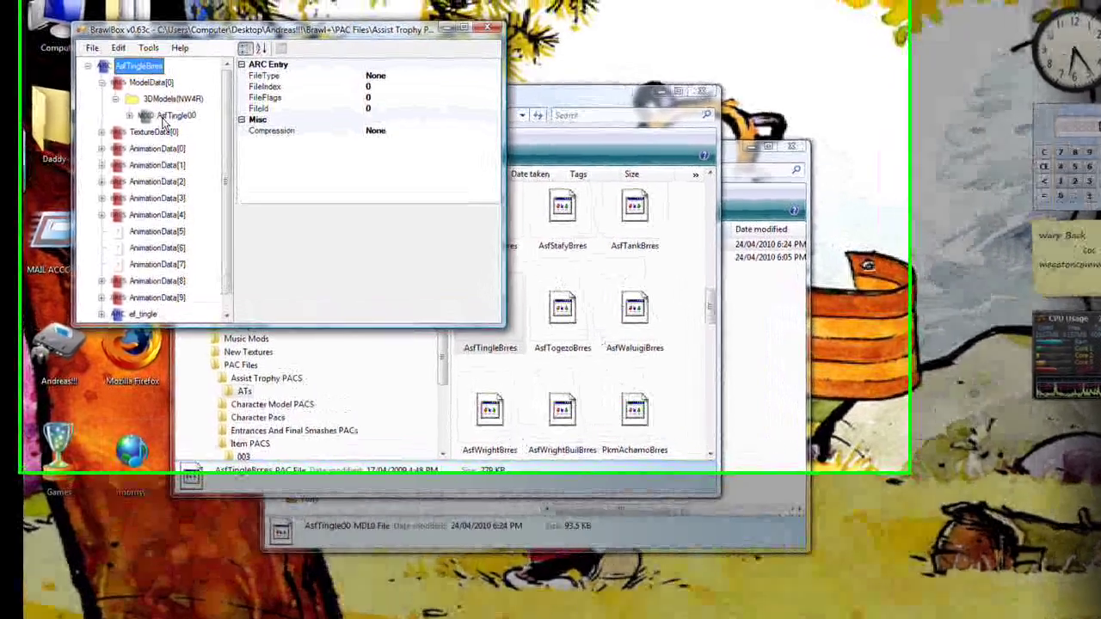
Replace the AsfTingle00 model in the archive with the modified AsfTingle00 file from the Bone Add folder
right_click(168, 117)
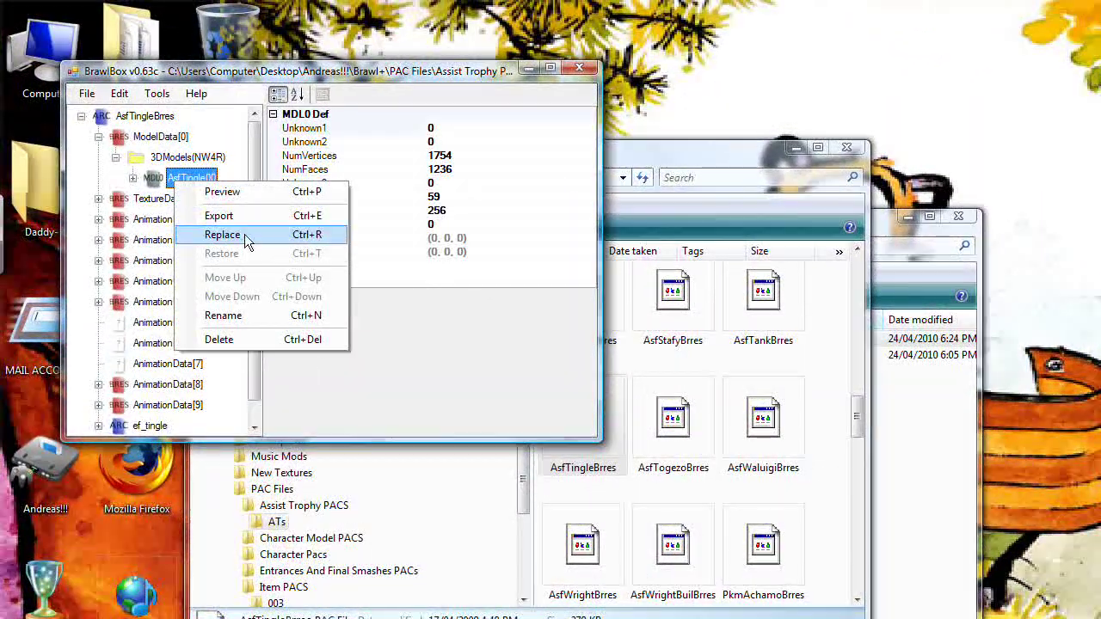
click(244, 234)
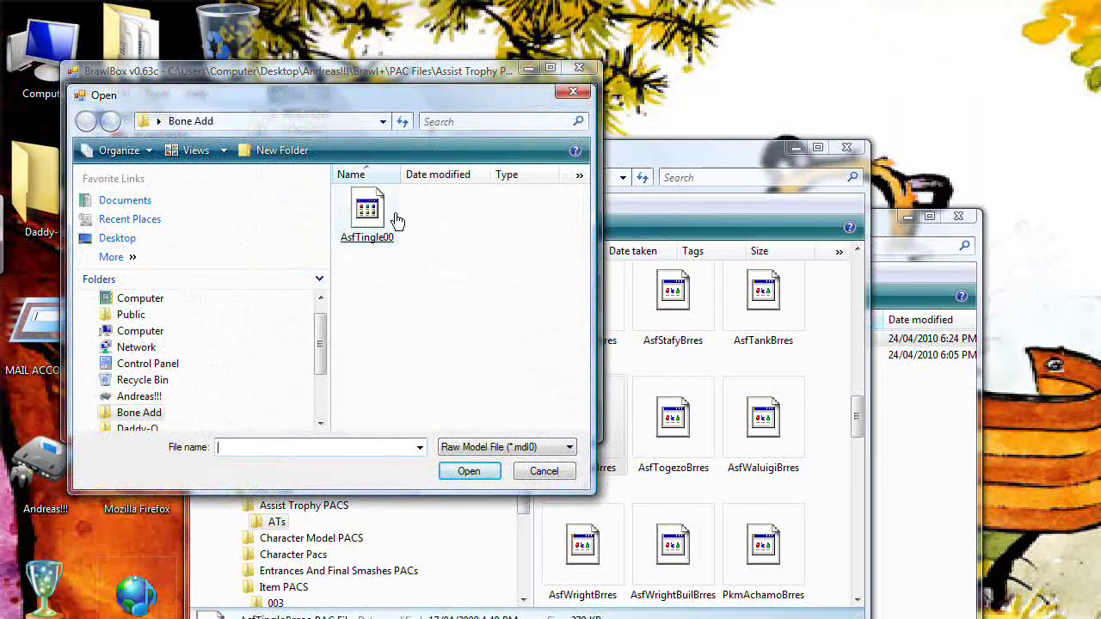
double_click(367, 211)
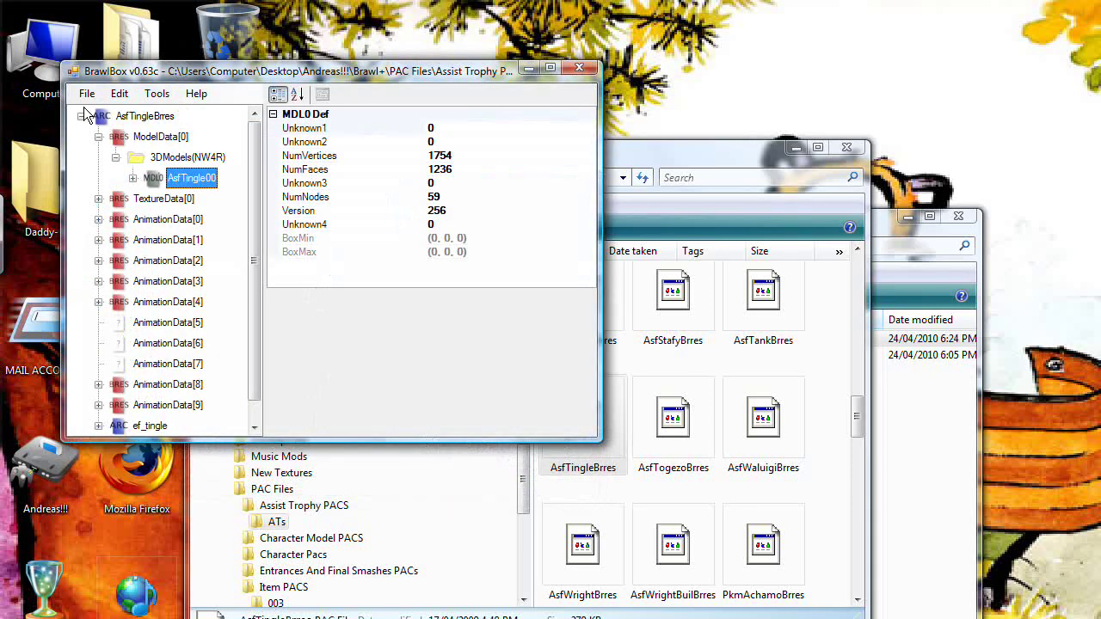
Save the archive to the Desktop as a PAC file named AsfTingleBrres - NEW
click(87, 93)
click(118, 167)
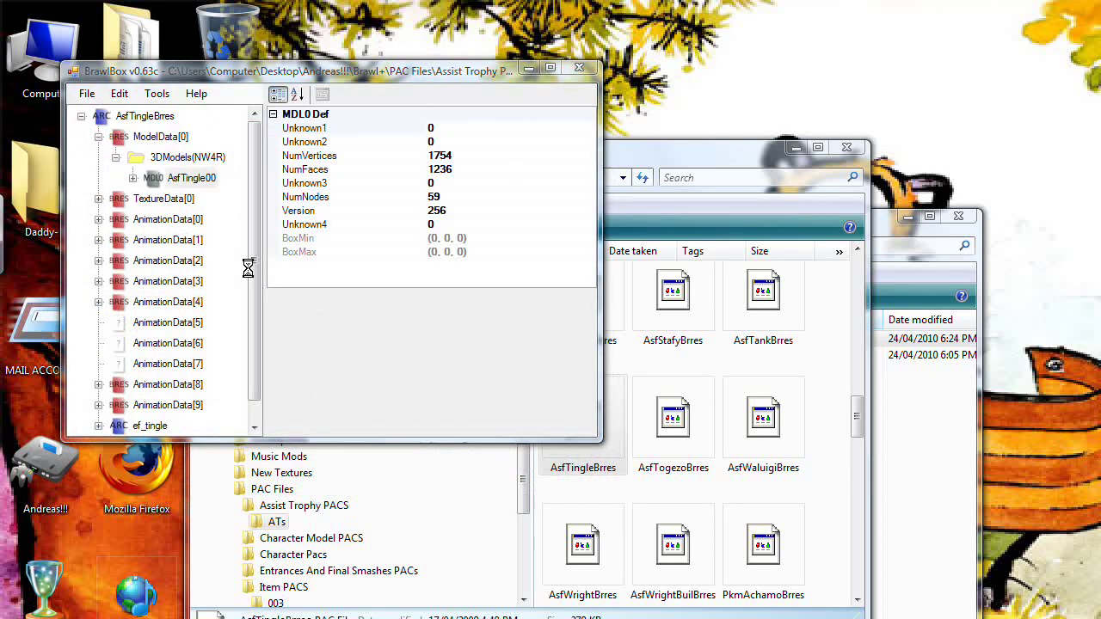
click(159, 122)
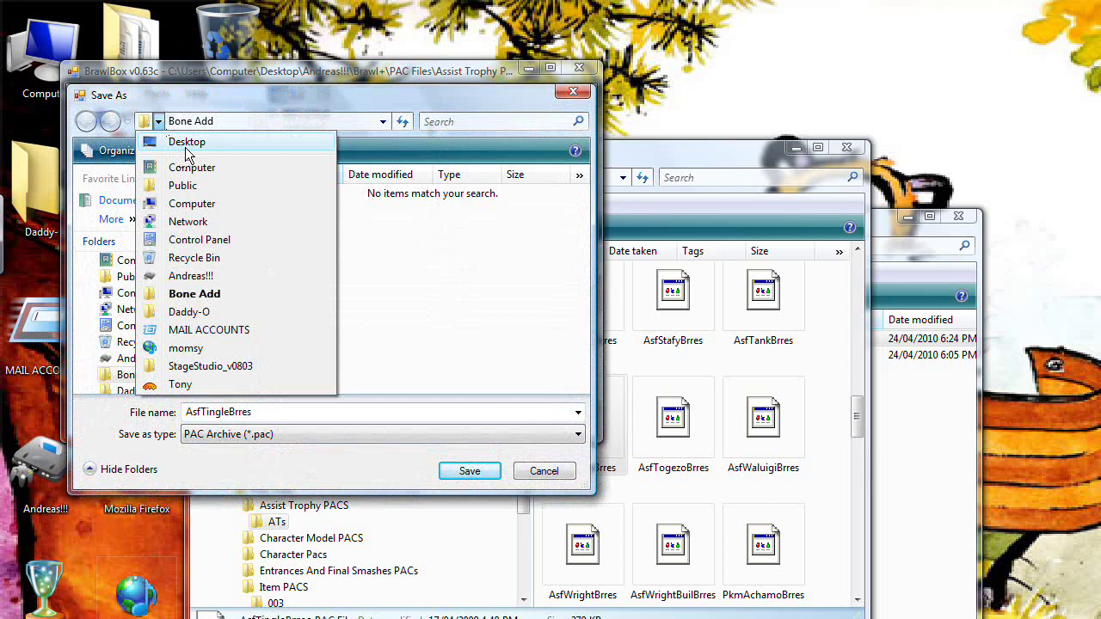
click(187, 142)
click(312, 411)
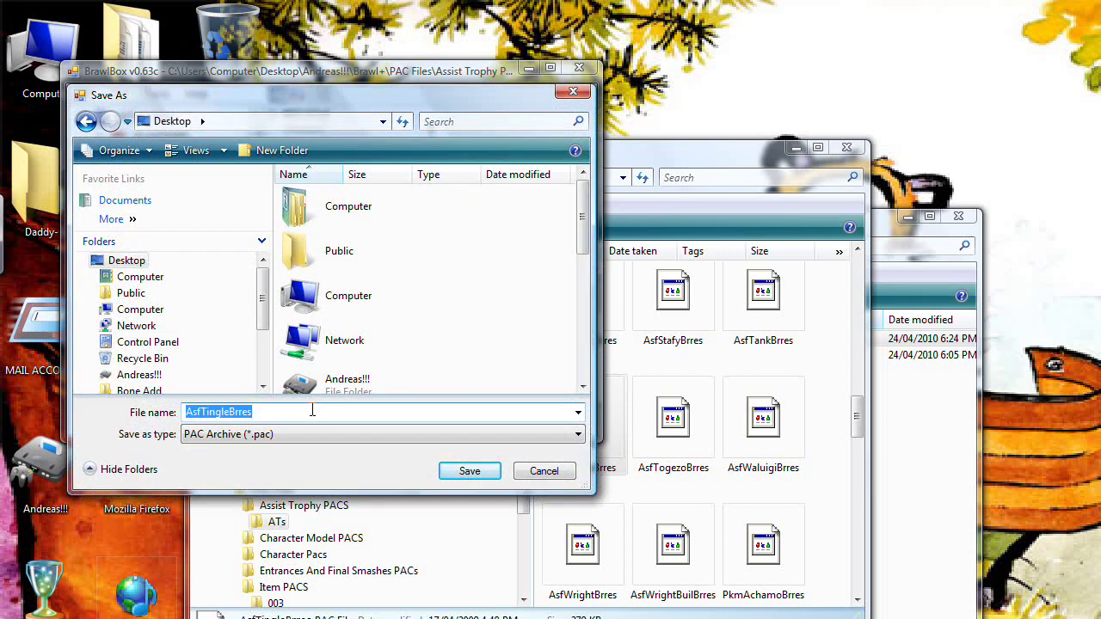
click(312, 411)
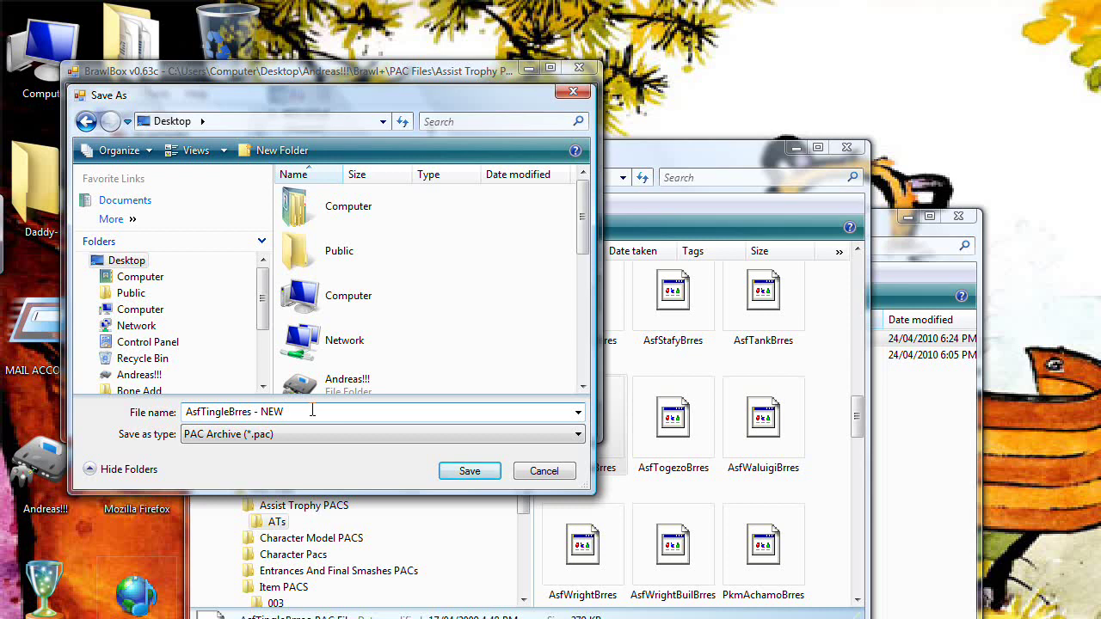
click(469, 471)
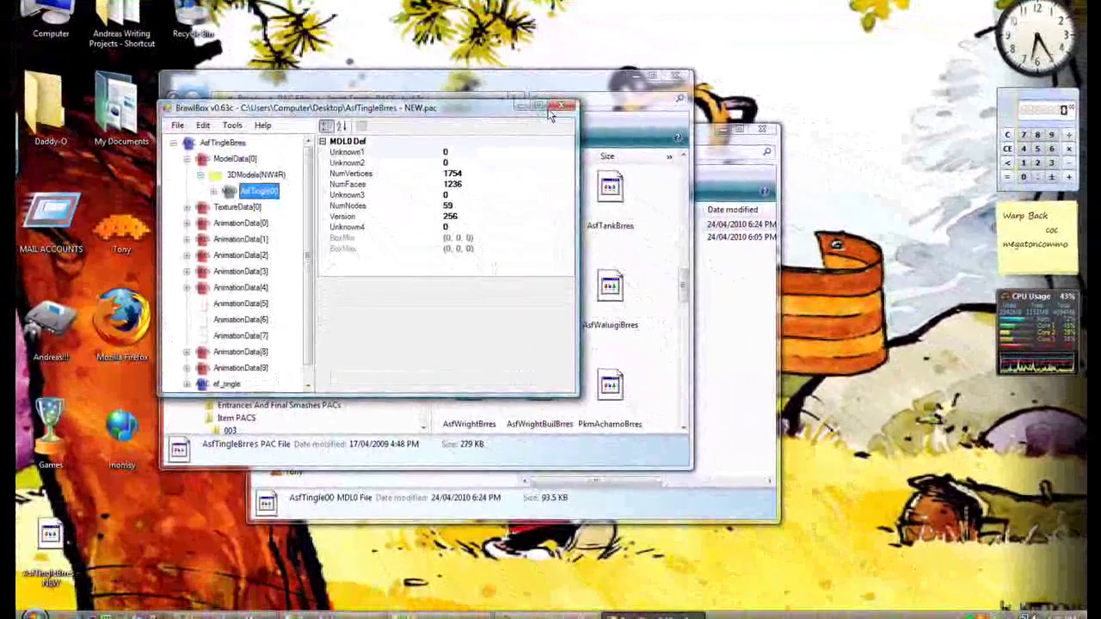
Close BrawlBox and minimize the ATs and Bone Add folder windows to reveal the desktop
click(579, 67)
drag(583, 86, 633, 141)
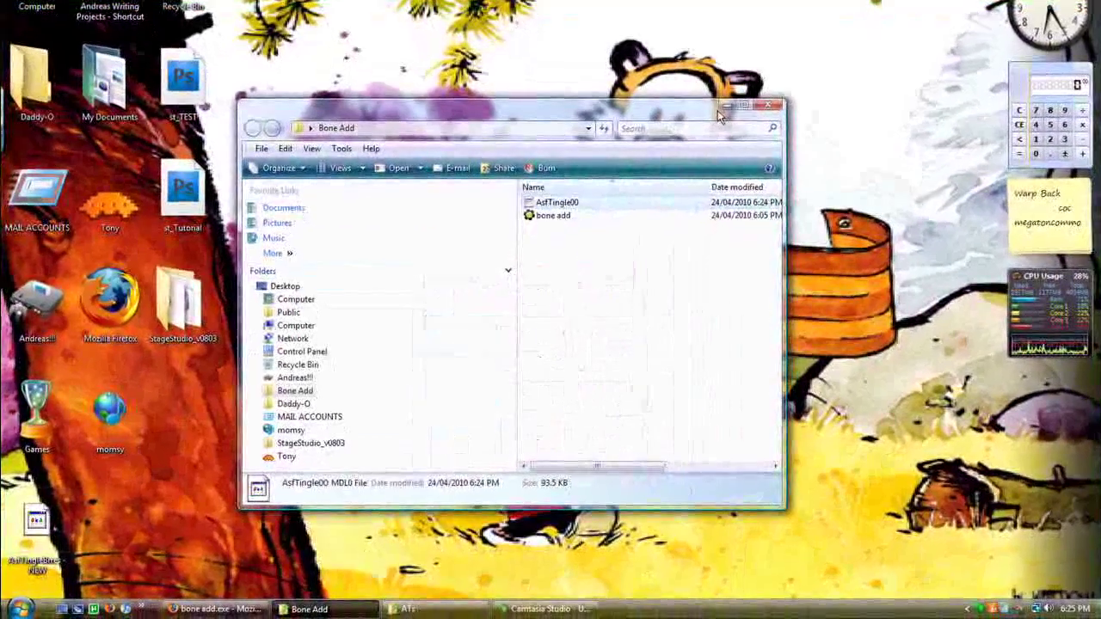
click(620, 270)
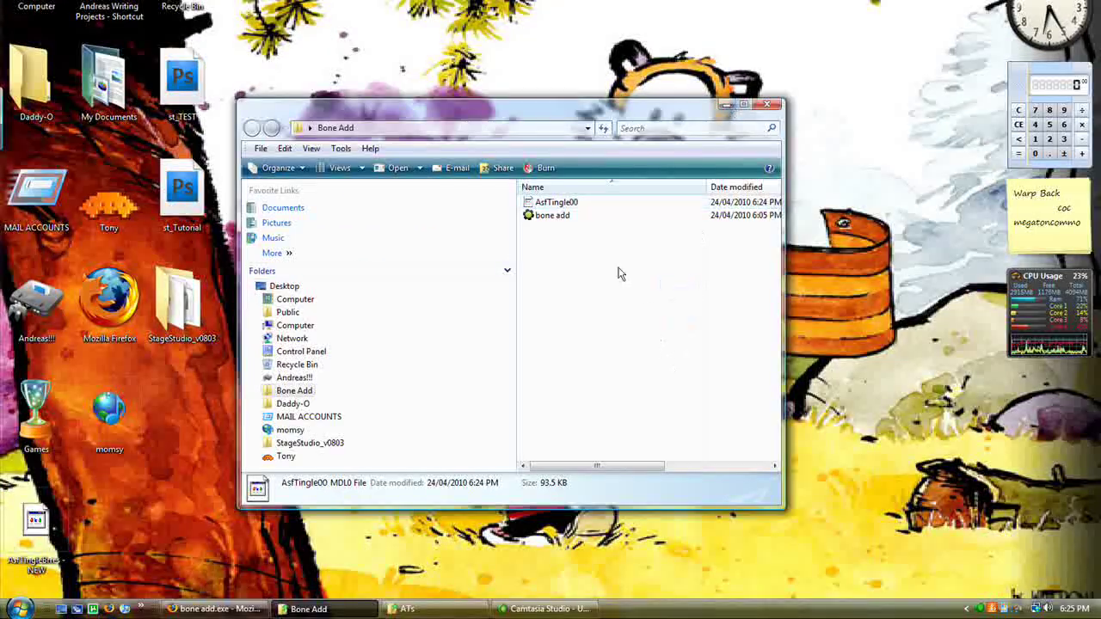
click(579, 226)
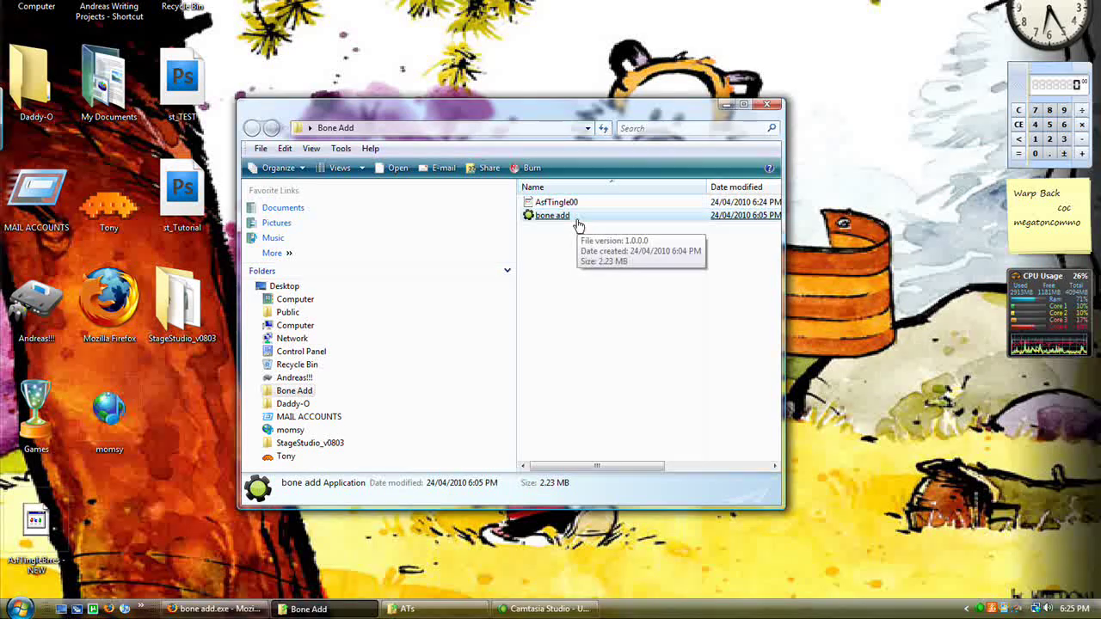
click(726, 104)
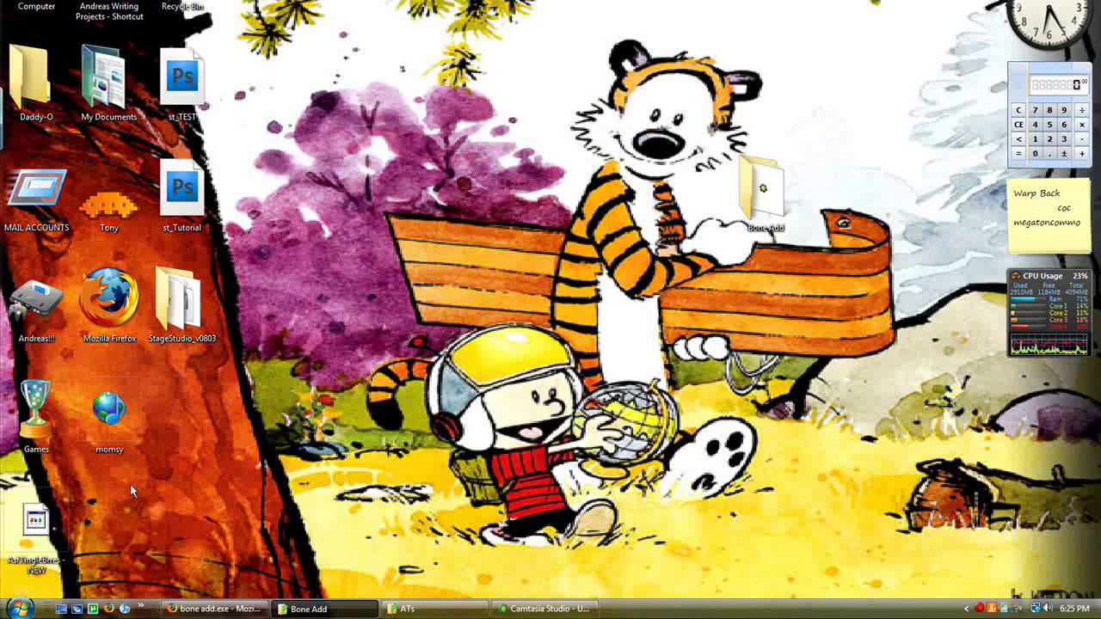
click(979, 609)
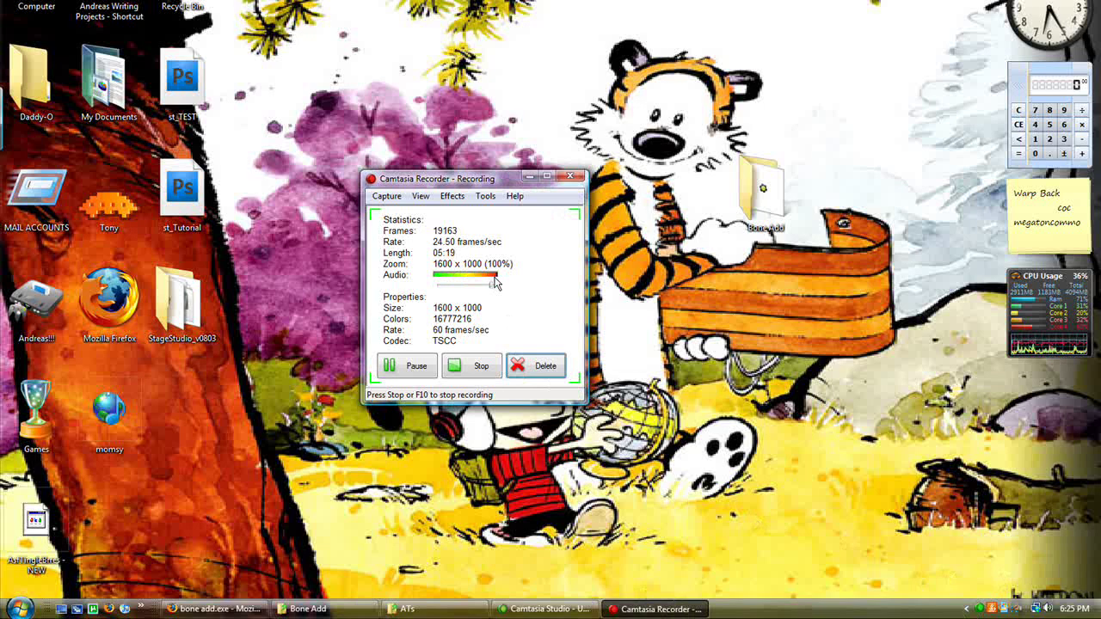